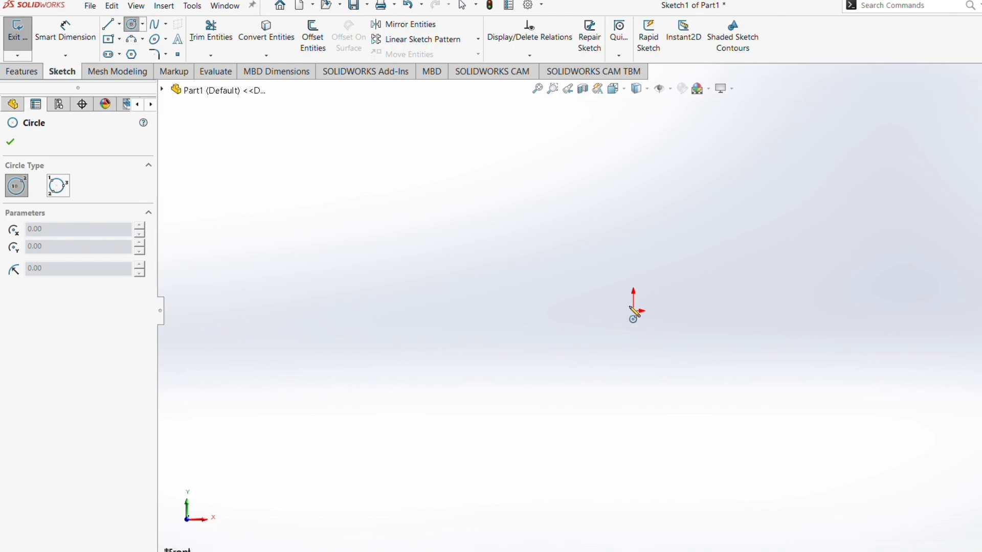
Sketch a circle centred on the origin and set its diameter to 24 mm.
{"action": "left_click", "coordinate": [634, 311]}
{"action": "left_click", "coordinate": [559, 284]}
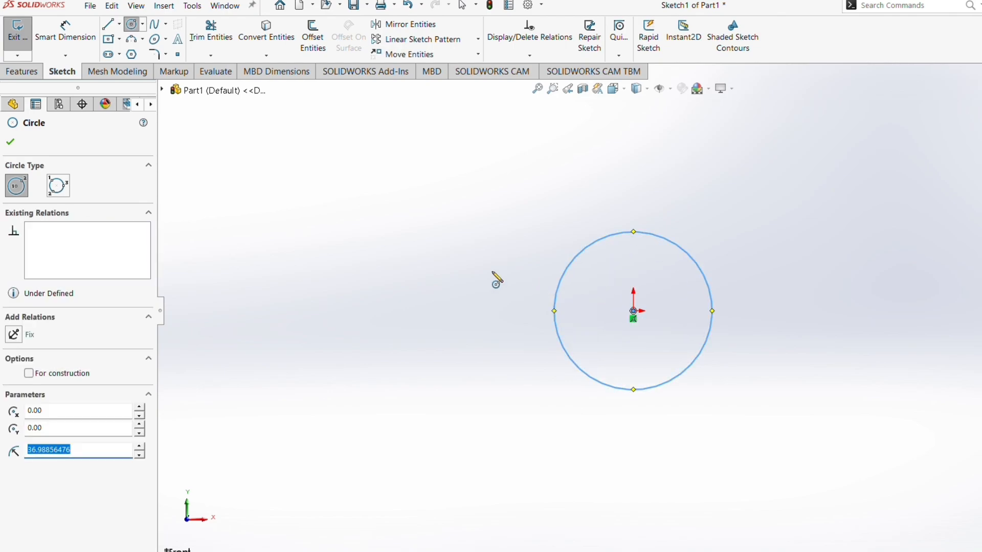
{"action": "left_click", "coordinate": [66, 31]}
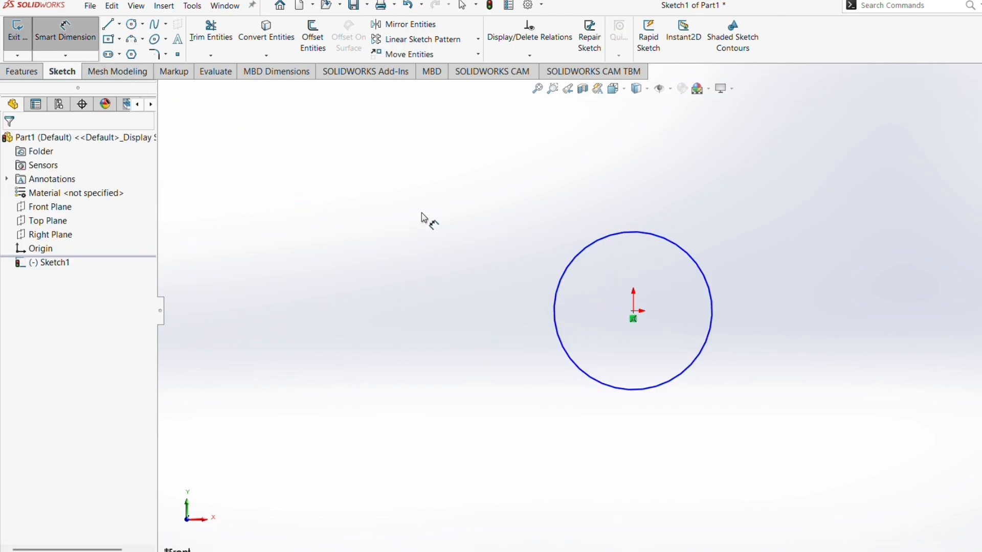
{"action": "left_click", "coordinate": [575, 267]}
{"action": "left_click", "coordinate": [560, 221]}
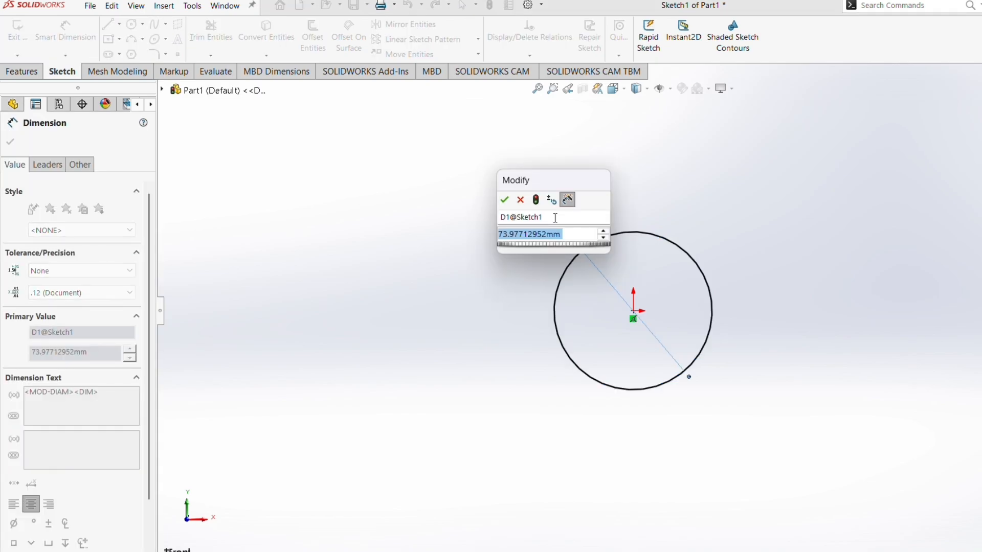
{"action": "type", "text": "24"}
{"action": "key", "text": "Return"}
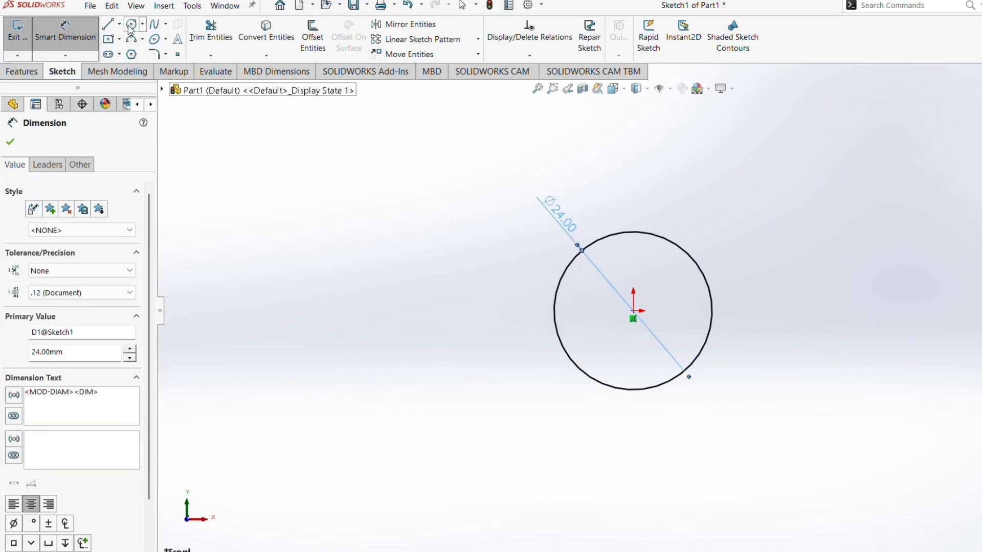
Sketch a larger concentric circle from the origin and set its diameter to 30 mm.
{"action": "left_click", "coordinate": [130, 25]}
{"action": "left_click", "coordinate": [634, 312]}
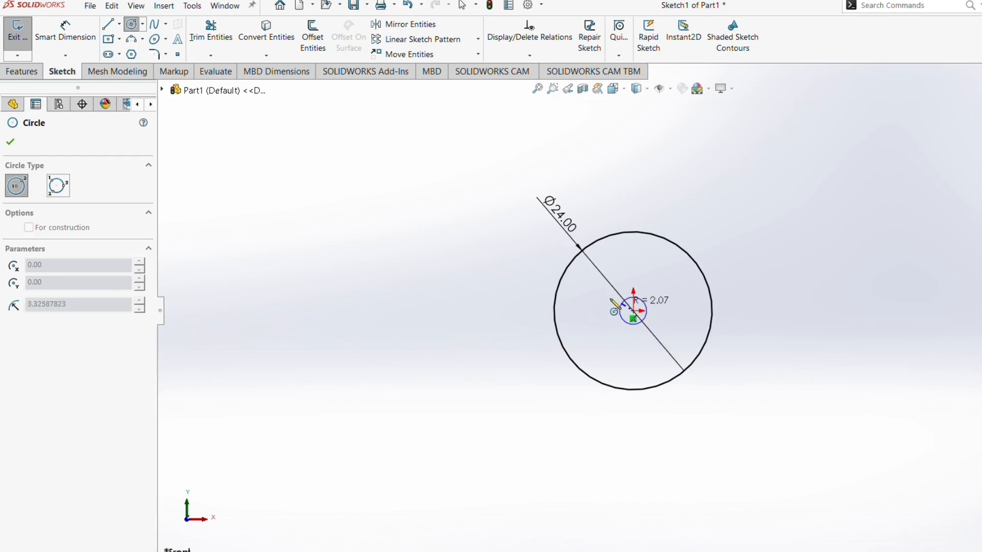
{"action": "left_click", "coordinate": [548, 209]}
{"action": "left_click", "coordinate": [77, 28]}
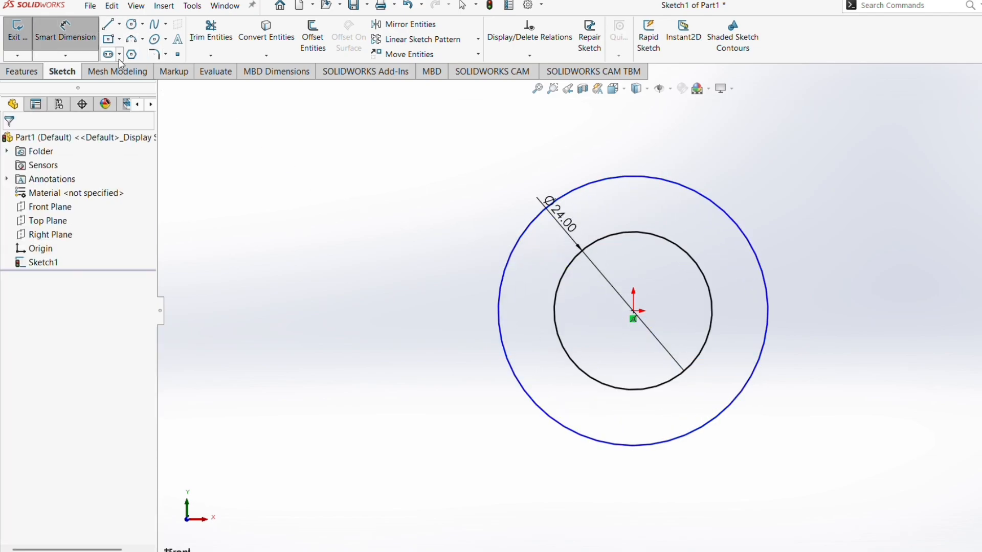
{"action": "left_click", "coordinate": [536, 222]}
{"action": "left_click", "coordinate": [488, 203]}
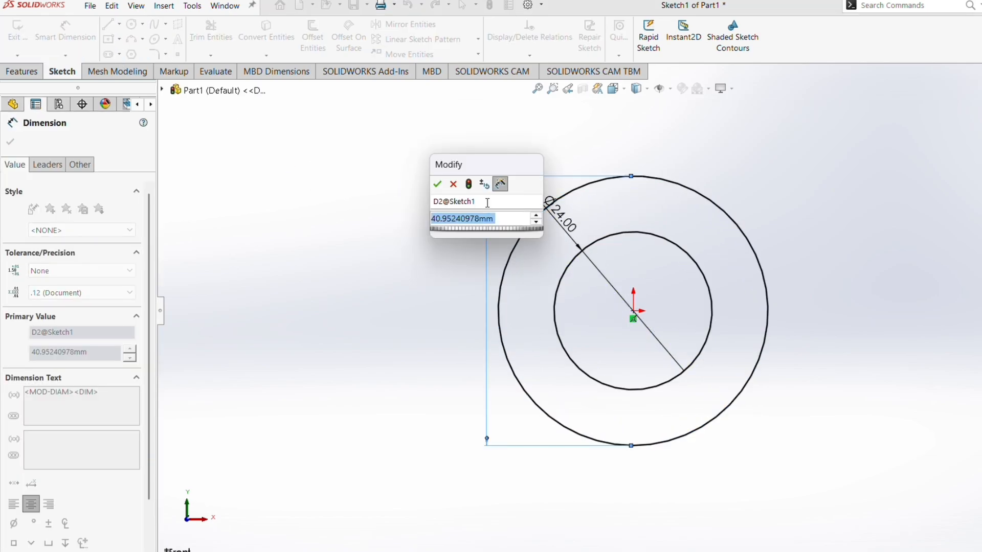
{"action": "type", "text": "30"}
{"action": "key", "text": "Return"}
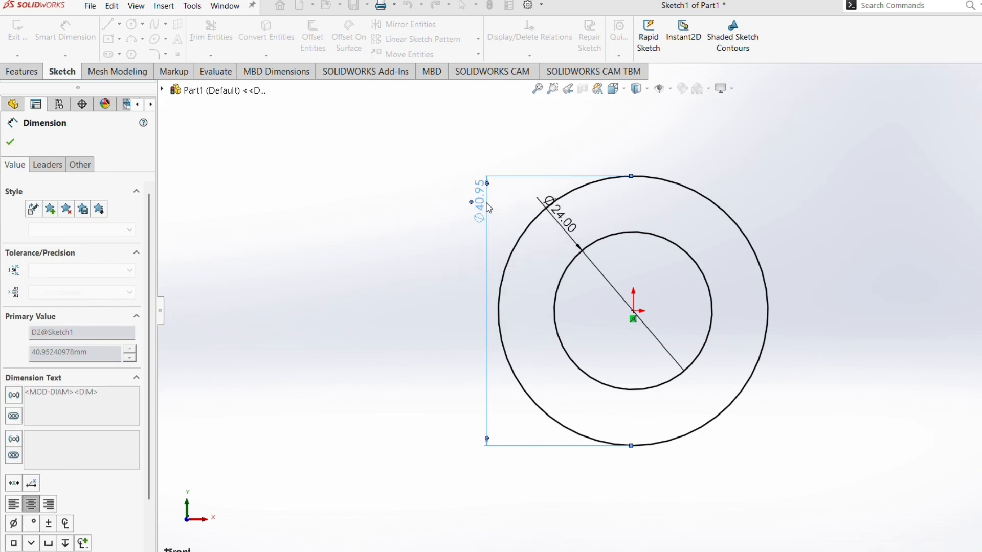
{"action": "scroll", "coordinate": [617, 240], "scroll_direction": "down", "scroll_amount": 2}
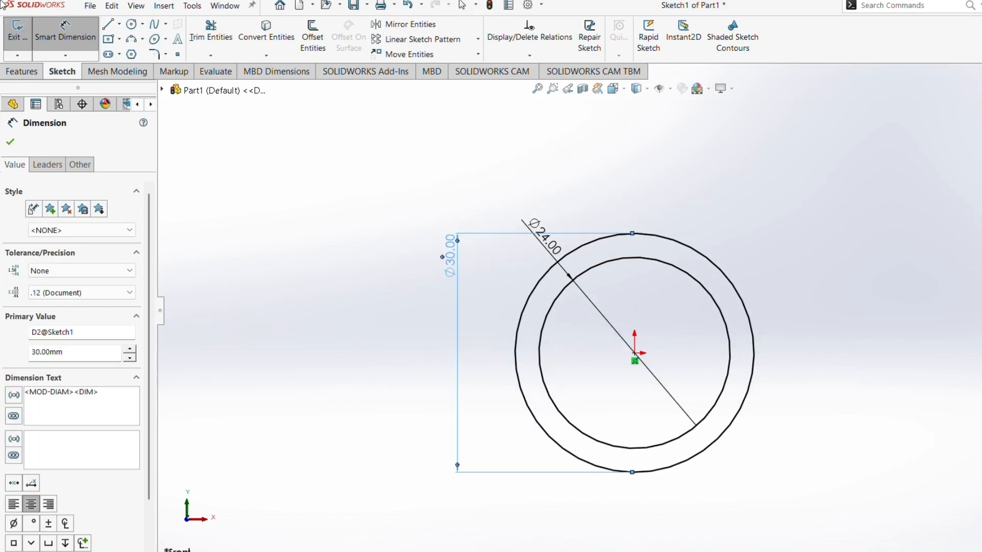
{"action": "left_click", "coordinate": [11, 142]}
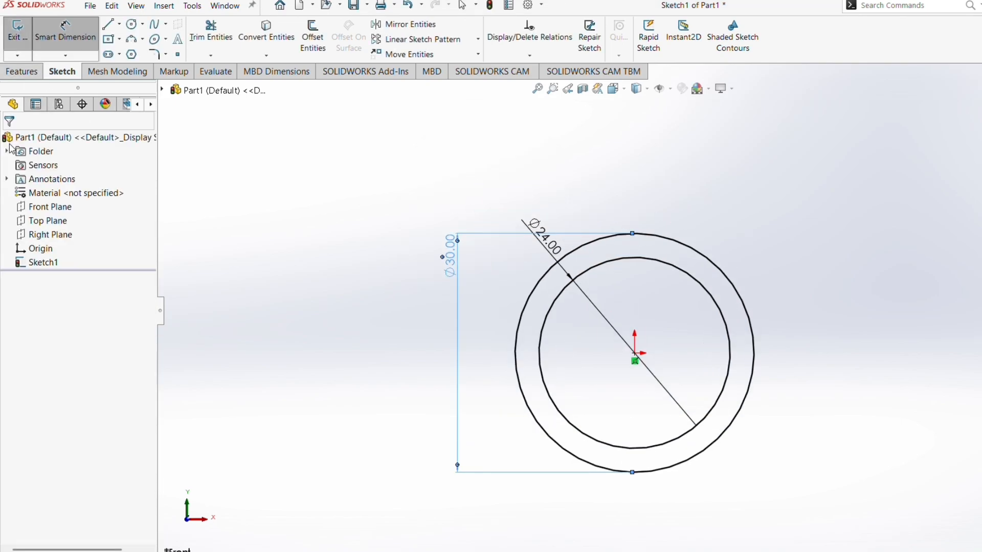
Draw a vertical centerline from the origin up past the top of the outer circle.
{"action": "left_click", "coordinate": [119, 24]}
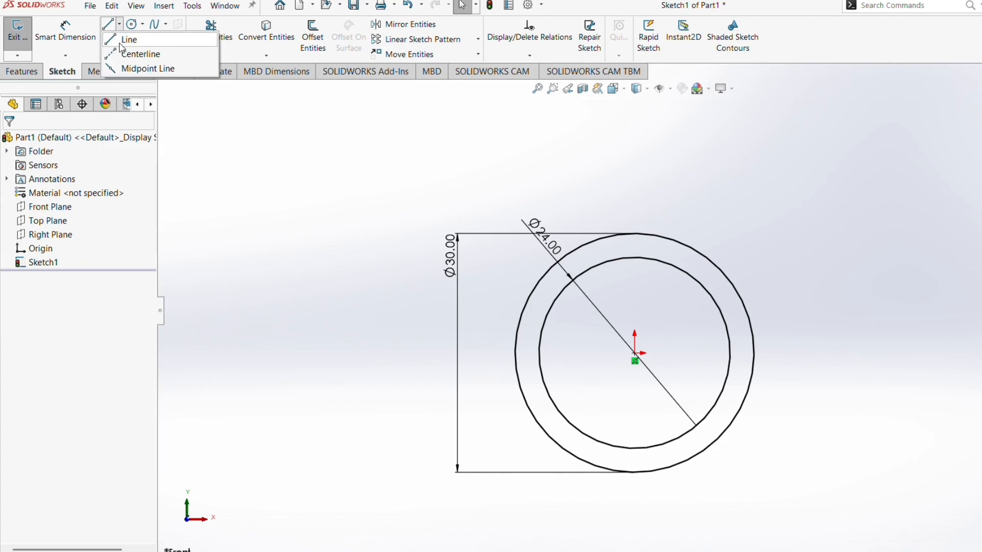
{"action": "left_click", "coordinate": [124, 53]}
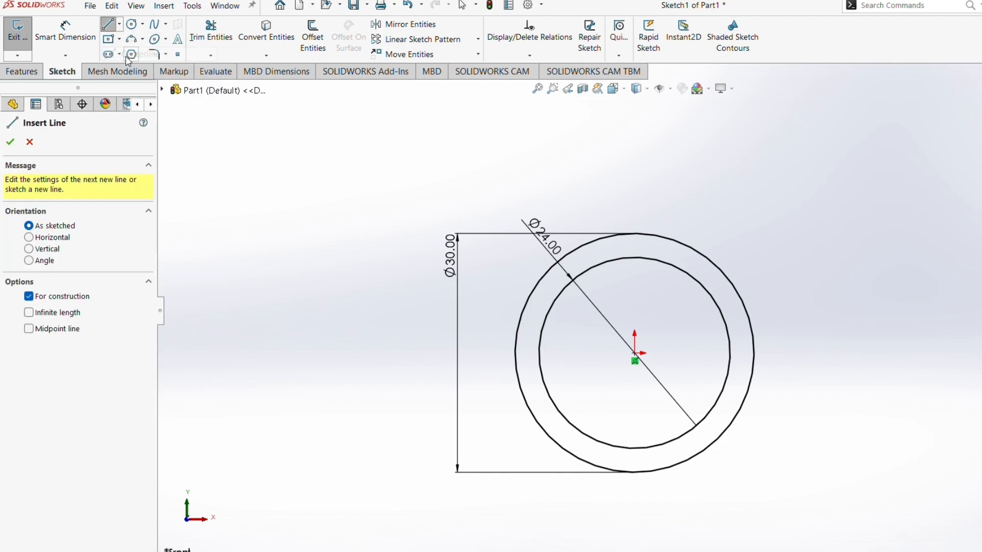
{"action": "left_click", "coordinate": [635, 353]}
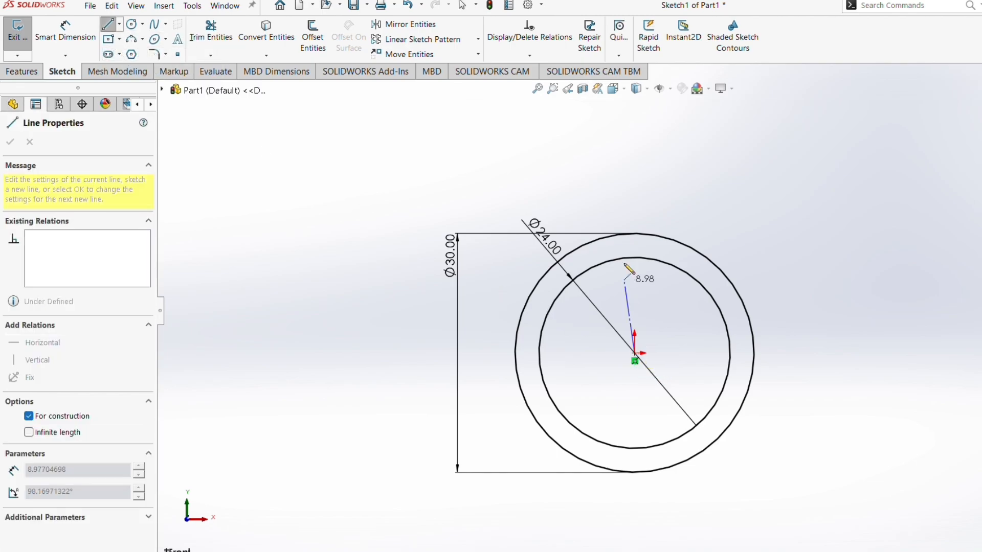
{"action": "left_click", "coordinate": [635, 174]}
{"action": "key", "text": "Escape"}
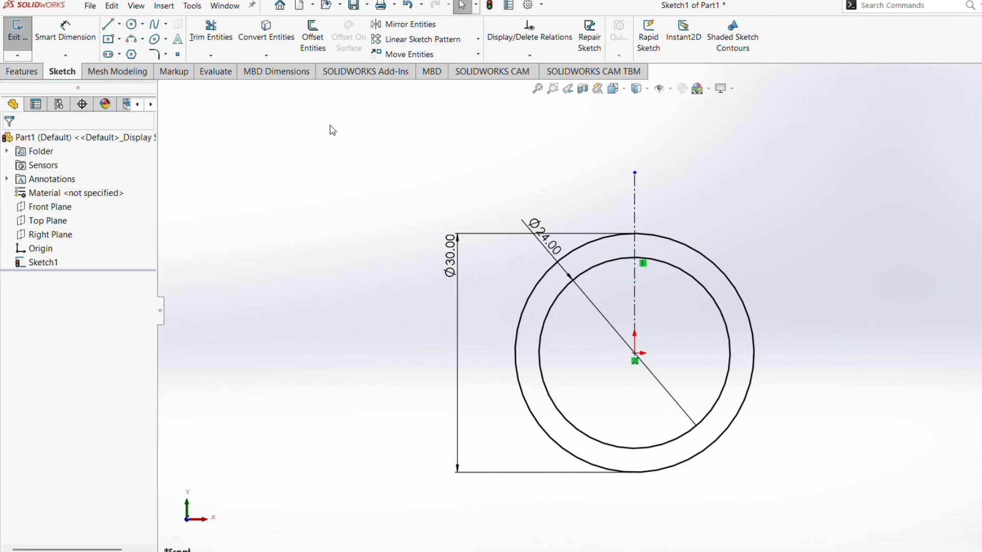
Sketch a short horizontal line about 1.71 mm long across the centerline, above the outer circle.
{"action": "left_click", "coordinate": [108, 24]}
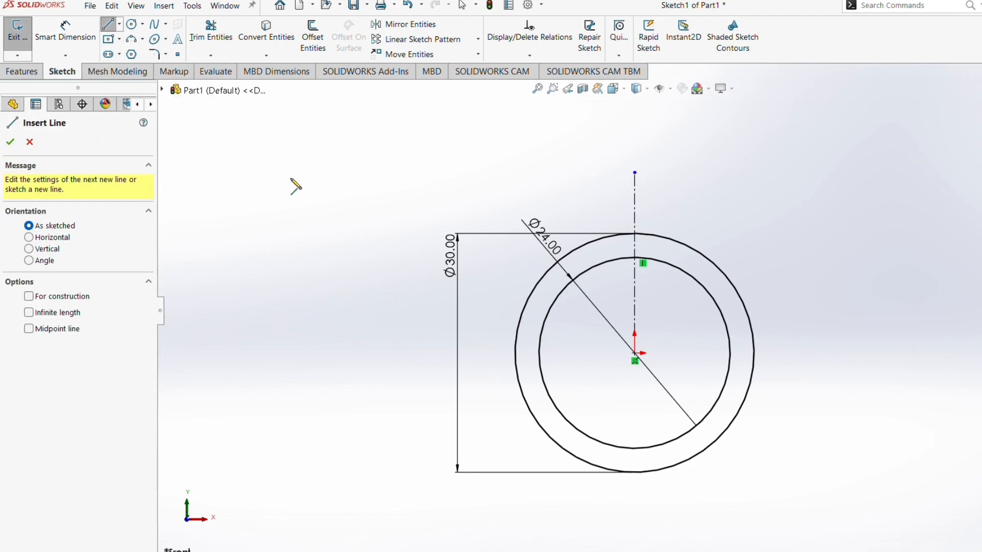
{"action": "scroll", "coordinate": [624, 225], "scroll_direction": "down", "scroll_amount": 5}
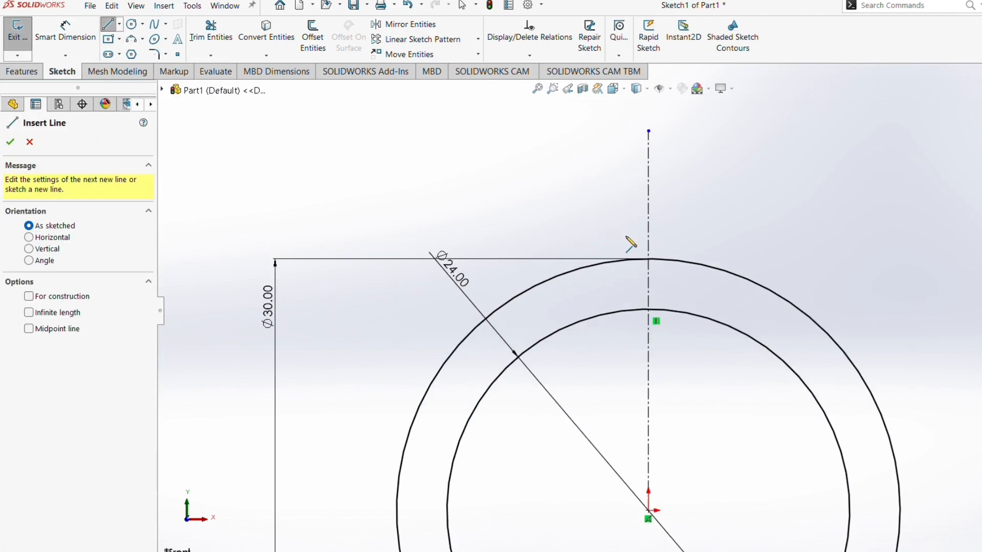
{"action": "left_click", "coordinate": [636, 189]}
{"action": "left_click", "coordinate": [678, 188]}
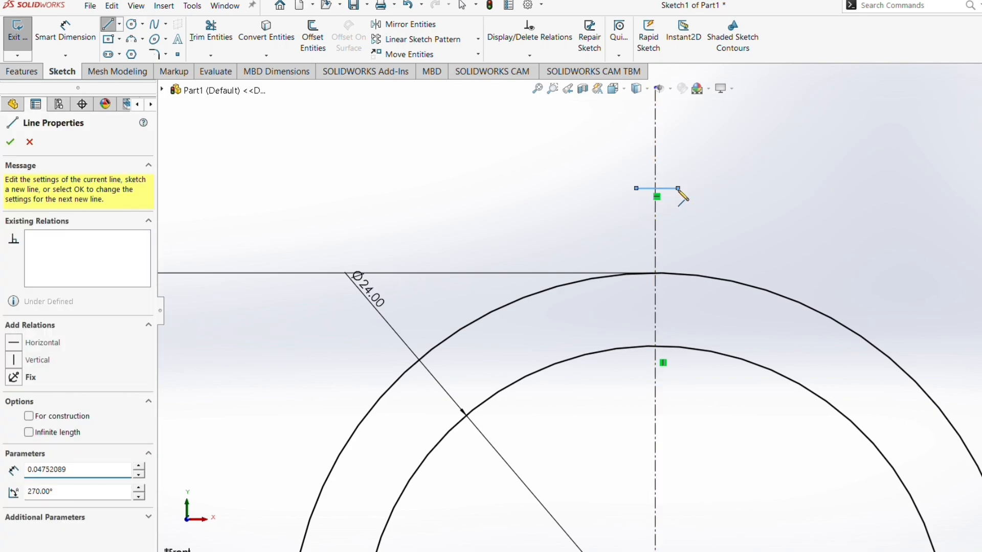
{"action": "key", "text": "Escape"}
Add a Midpoint relation between the short horizontal line's midpoint and the vertical centerline.
{"action": "scroll", "coordinate": [664, 189], "scroll_direction": "down", "scroll_amount": 5}
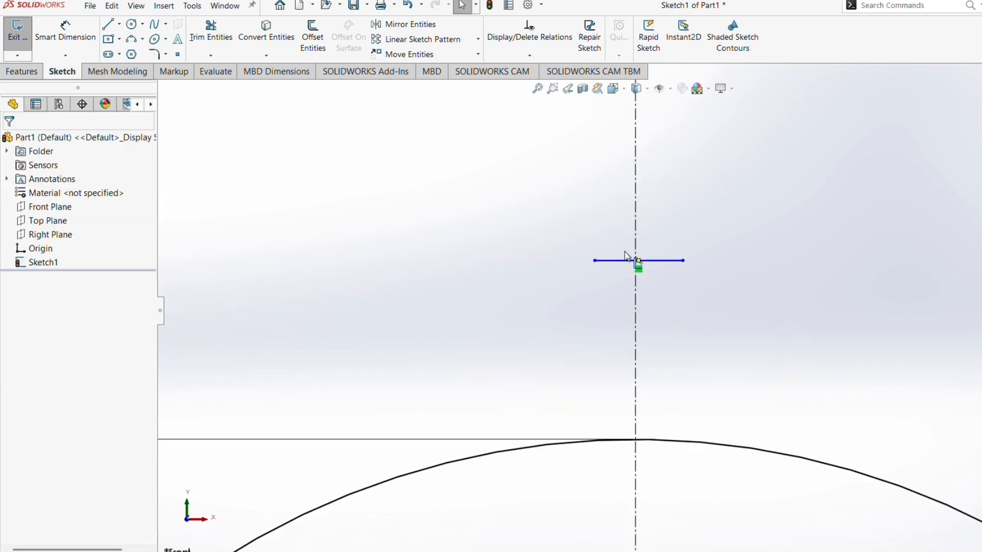
{"action": "scroll", "coordinate": [647, 273], "scroll_direction": "up", "scroll_amount": 2}
{"action": "scroll", "coordinate": [648, 281], "scroll_direction": "down", "scroll_amount": 2}
{"action": "scroll", "coordinate": [643, 295], "scroll_direction": "up", "scroll_amount": 2}
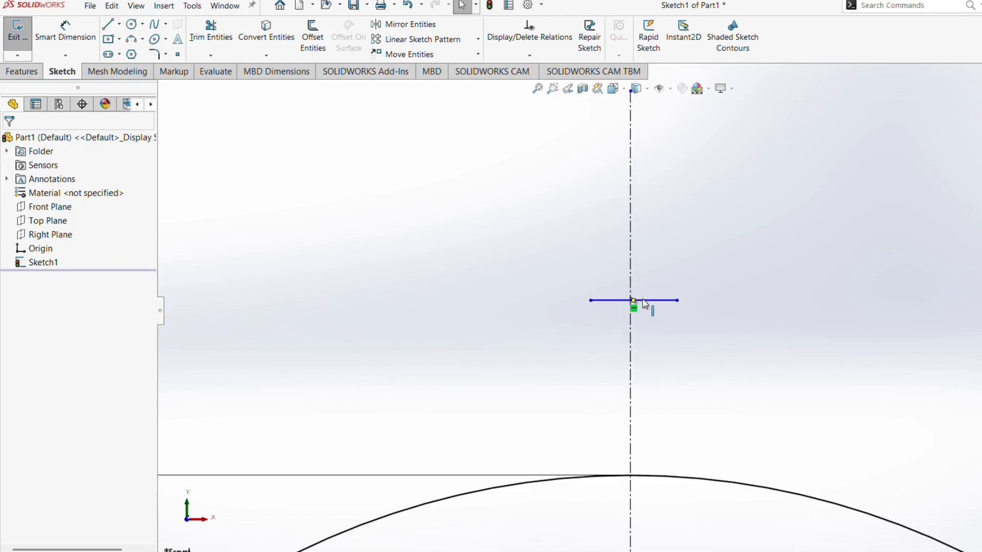
{"action": "scroll", "coordinate": [637, 300], "scroll_direction": "down", "scroll_amount": 3}
{"action": "left_click", "coordinate": [629, 304]}
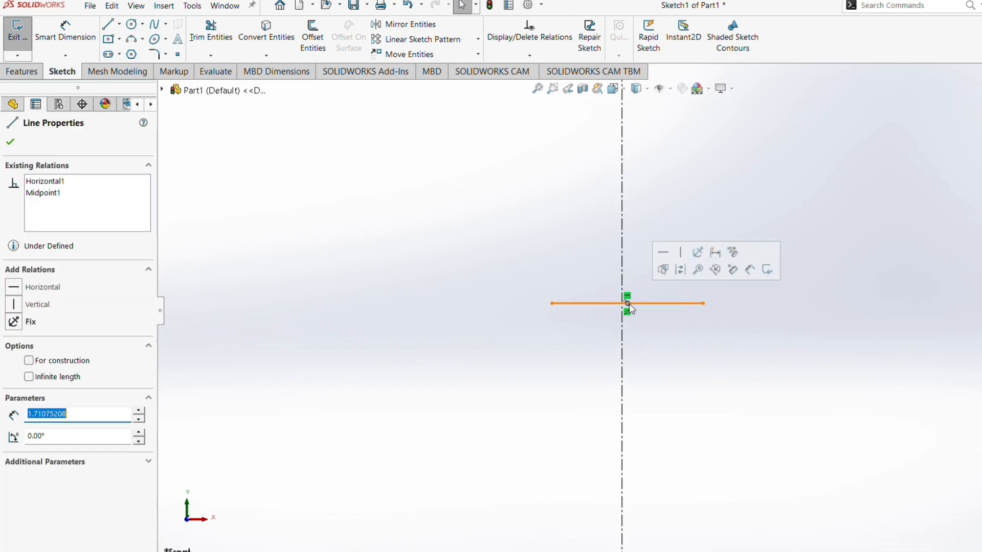
{"action": "left_click", "coordinate": [625, 282], "text": "ctrl"}
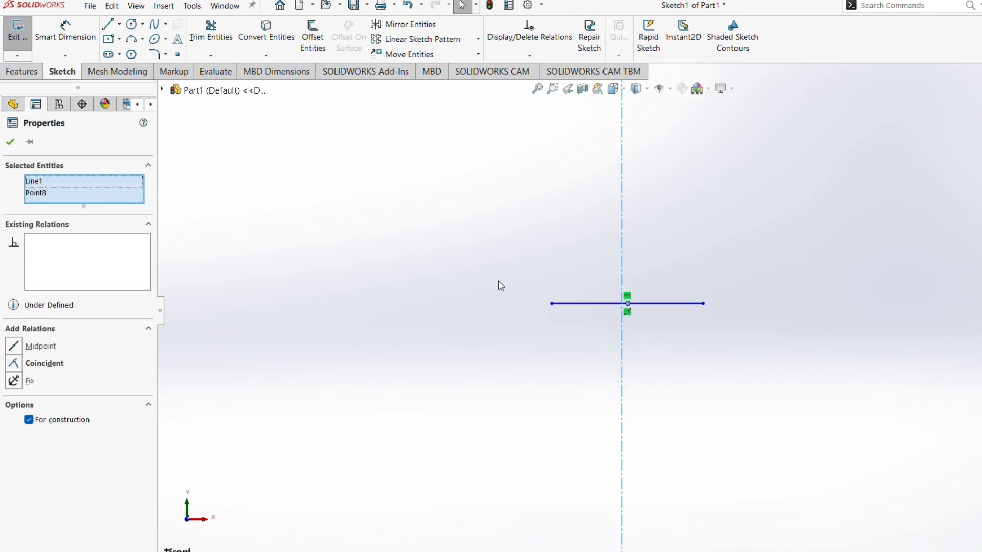
{"action": "left_click", "coordinate": [27, 351]}
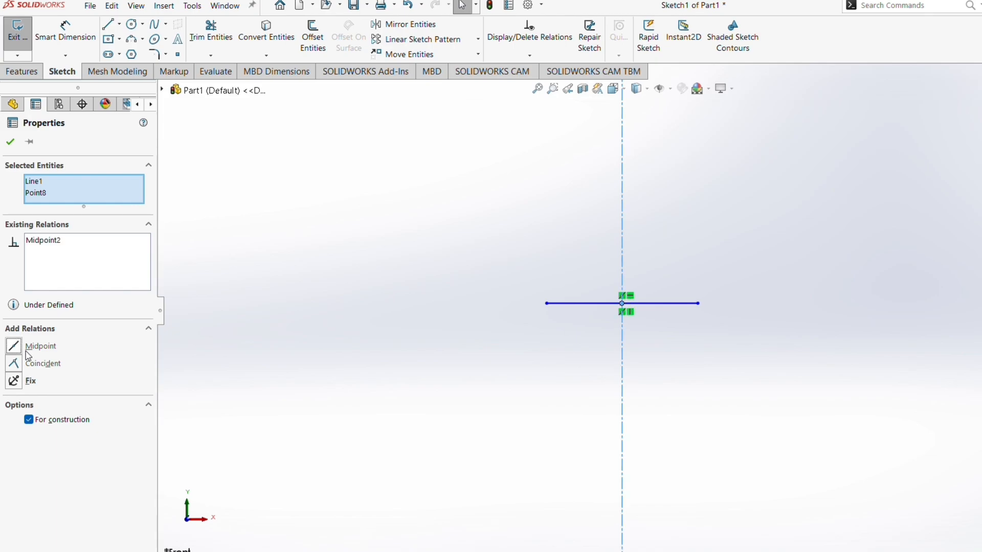
{"action": "left_click", "coordinate": [357, 291]}
Dimension the short horizontal line's length to 2 mm.
{"action": "left_click", "coordinate": [60, 21]}
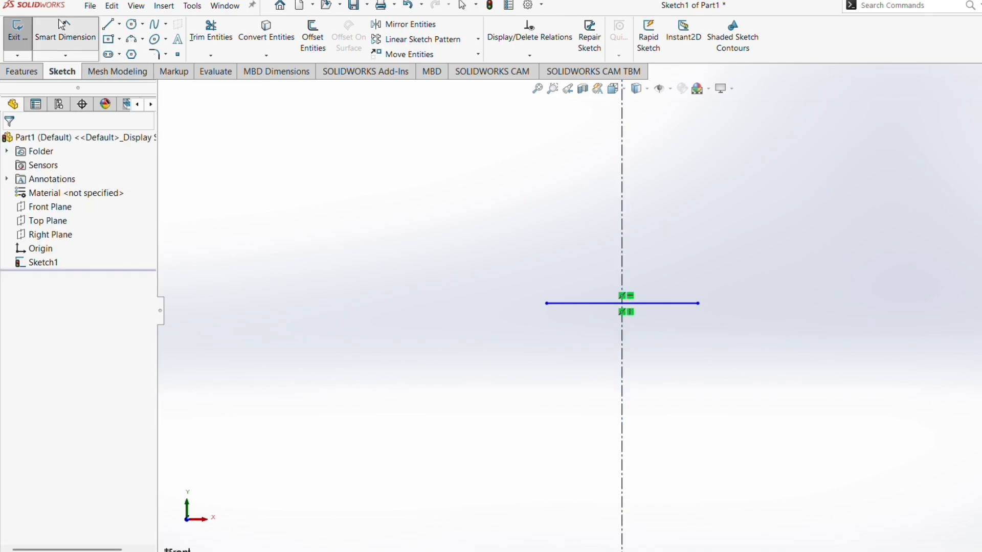
{"action": "left_click", "coordinate": [558, 304]}
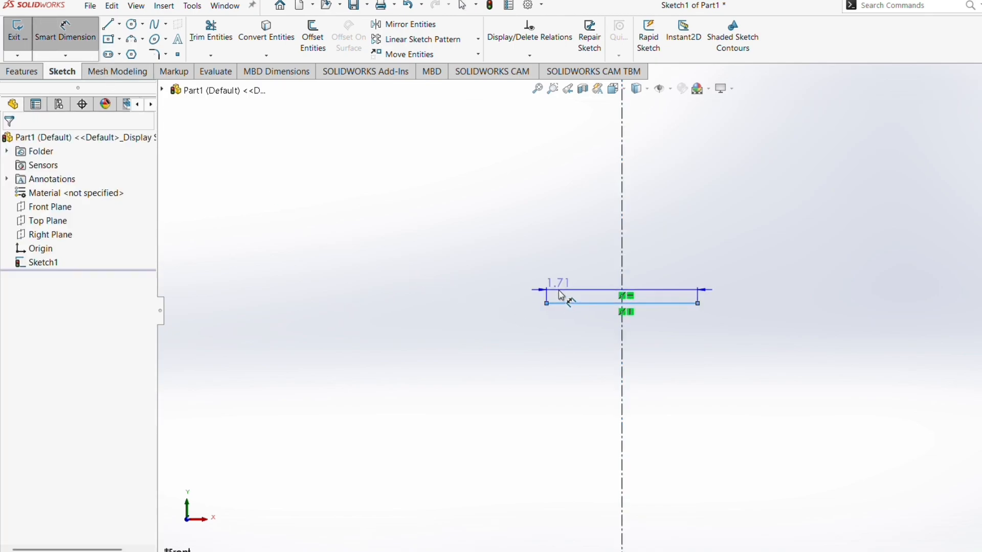
{"action": "left_click", "coordinate": [560, 290]}
{"action": "type", "text": "2"}
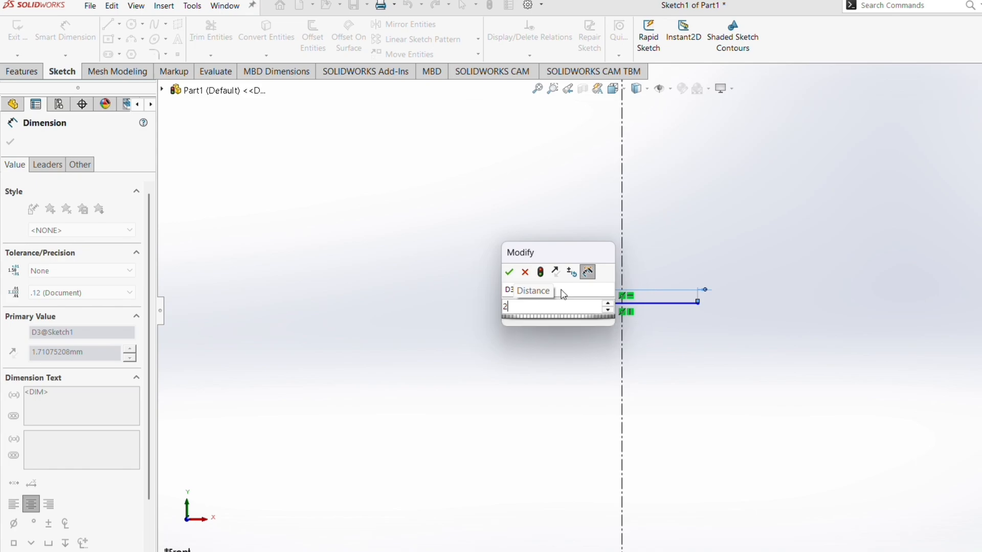
{"action": "key", "text": "Return"}
{"action": "scroll", "coordinate": [629, 314], "scroll_direction": "up", "scroll_amount": 3}
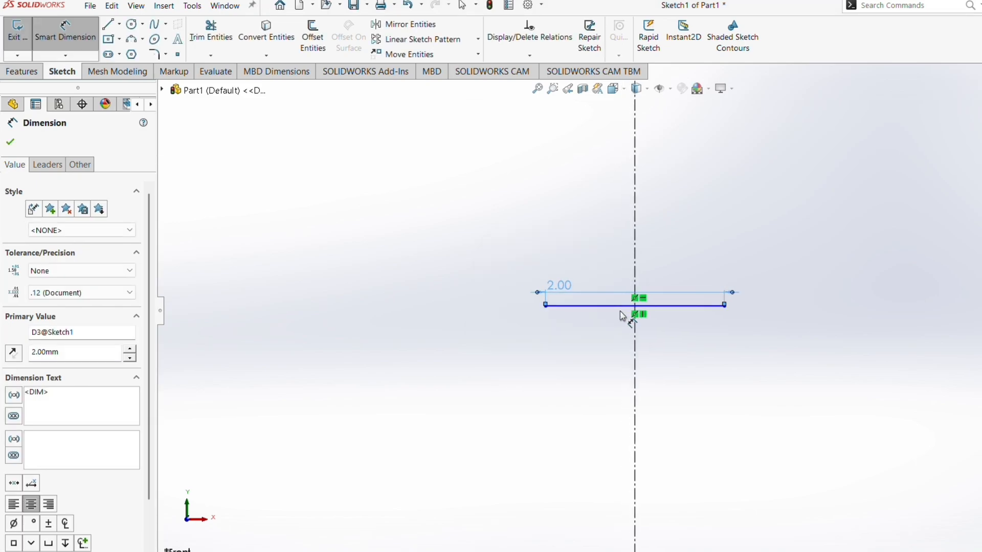
Dimension the vertical distance from the origin to the short horizontal line as 20 mm.
{"action": "scroll", "coordinate": [623, 315], "scroll_direction": "up", "scroll_amount": 5}
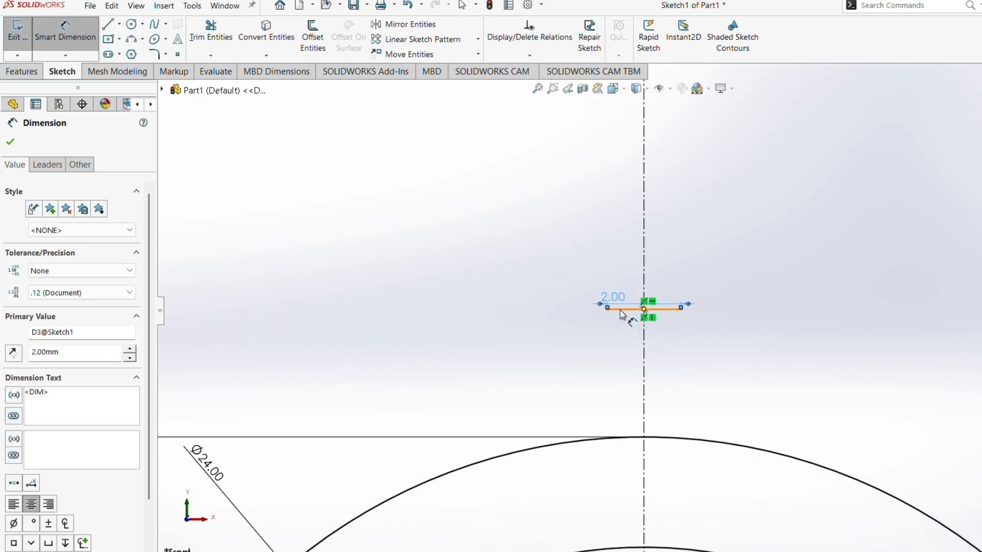
{"action": "scroll", "coordinate": [655, 399], "scroll_direction": "down", "scroll_amount": 5}
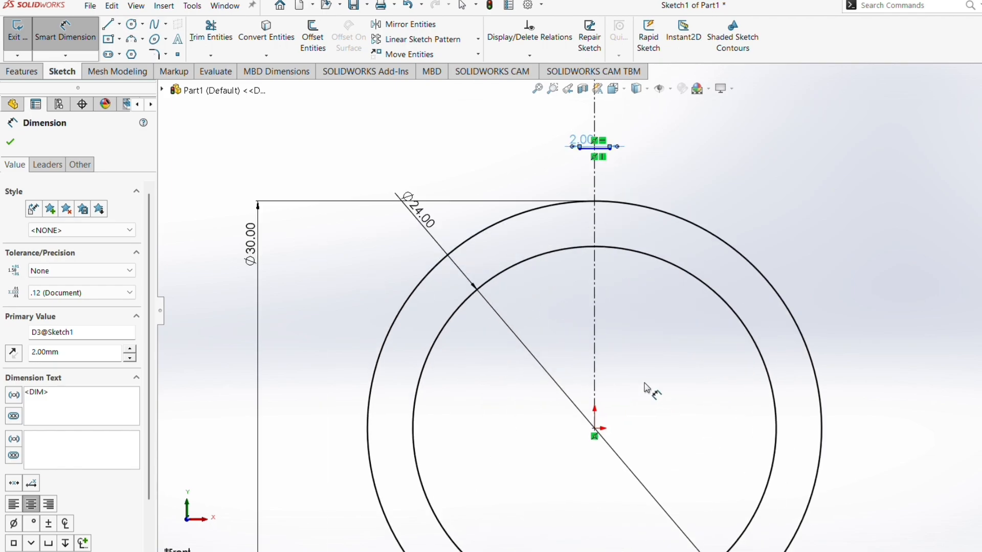
{"action": "left_click", "coordinate": [595, 431]}
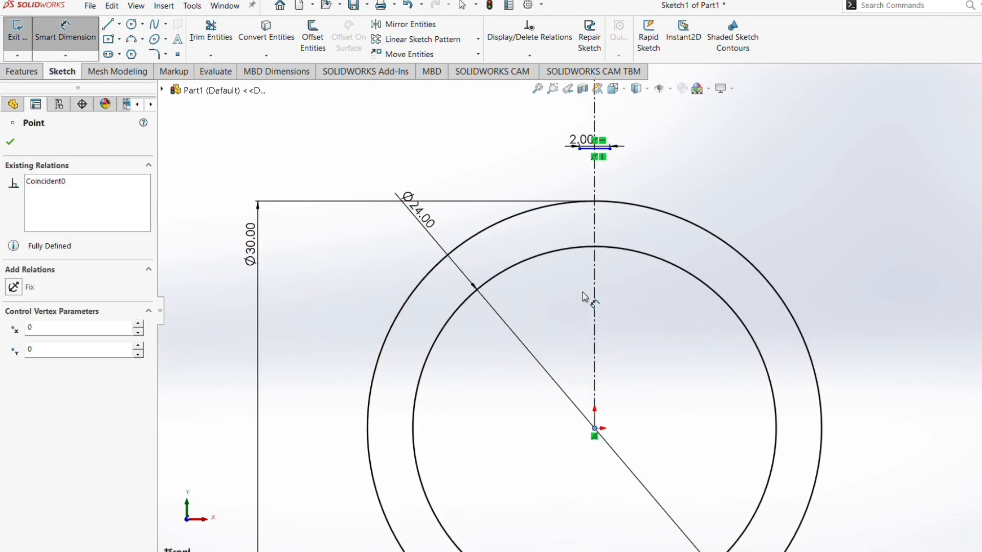
{"action": "left_click", "coordinate": [601, 150]}
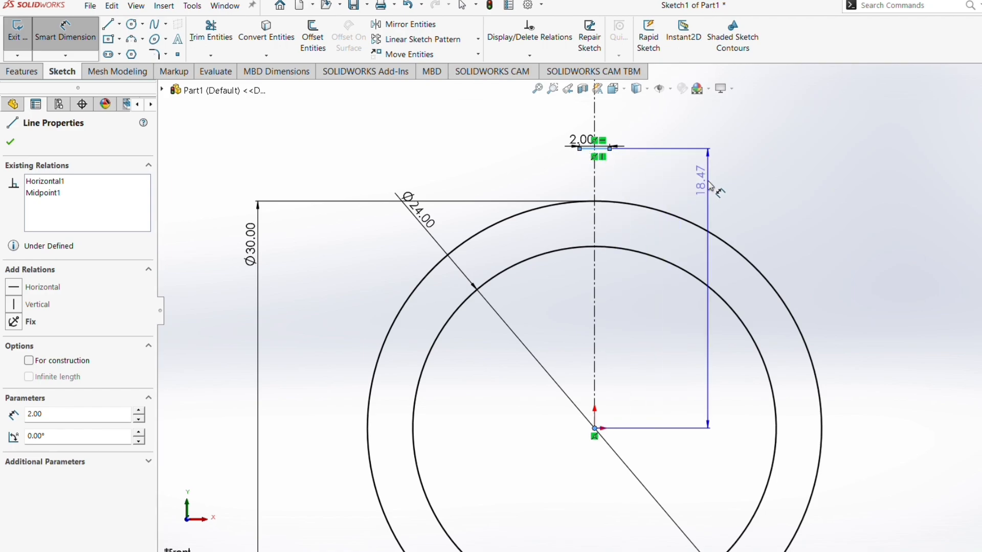
{"action": "left_click", "coordinate": [709, 185]}
{"action": "type", "text": "20"}
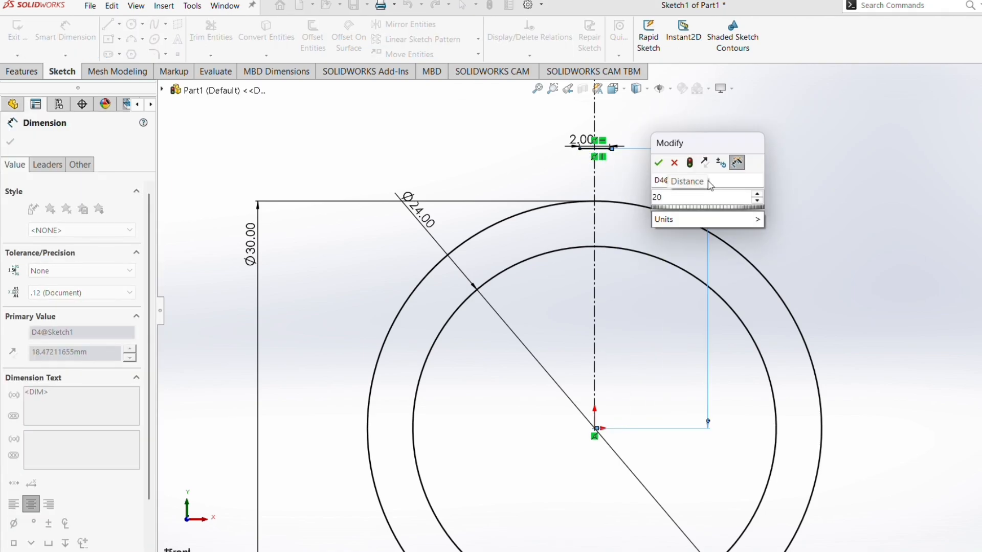
{"action": "key", "text": "Return"}
{"action": "key", "text": "Escape"}
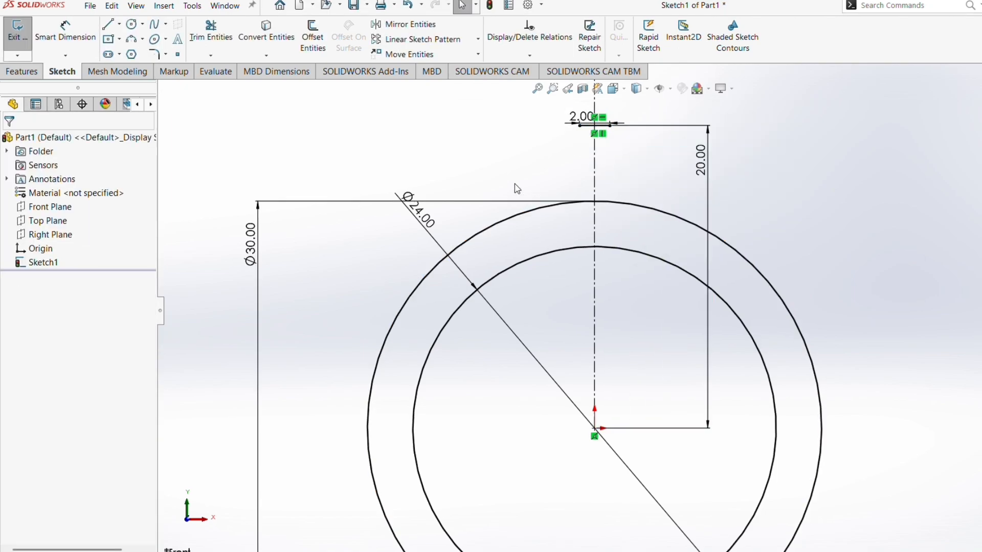
Sketch a three-point arc of about 6.08 mm radius from the short line's left end to the outer circle.
{"action": "left_click", "coordinate": [131, 44]}
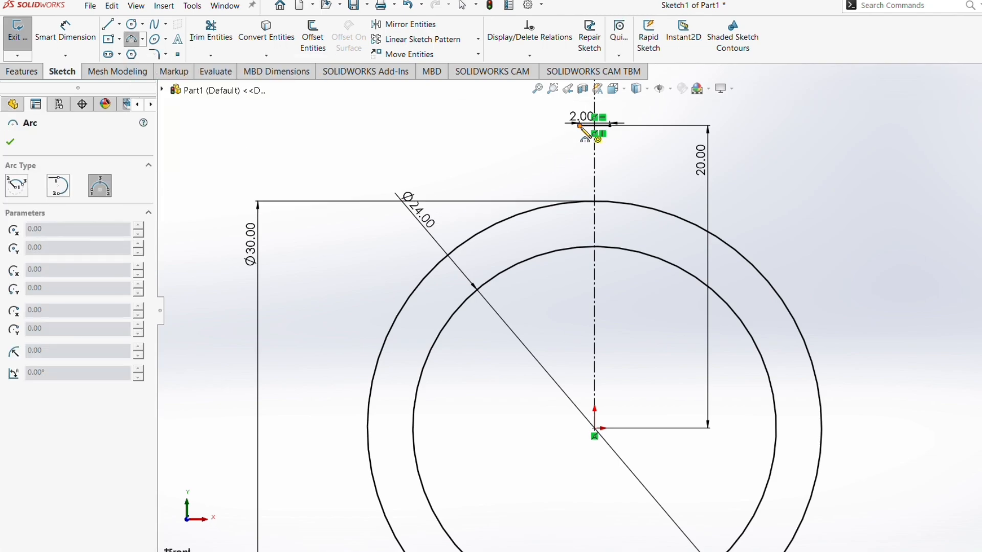
{"action": "left_click", "coordinate": [580, 126]}
{"action": "left_click", "coordinate": [552, 205]}
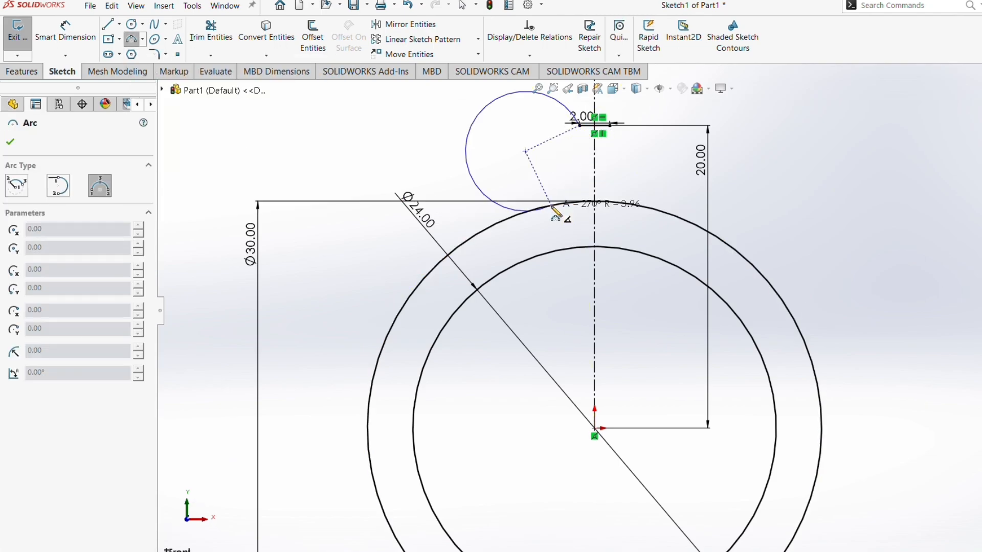
{"action": "left_click", "coordinate": [560, 162]}
{"action": "scroll", "coordinate": [606, 188], "scroll_direction": "down", "scroll_amount": 4}
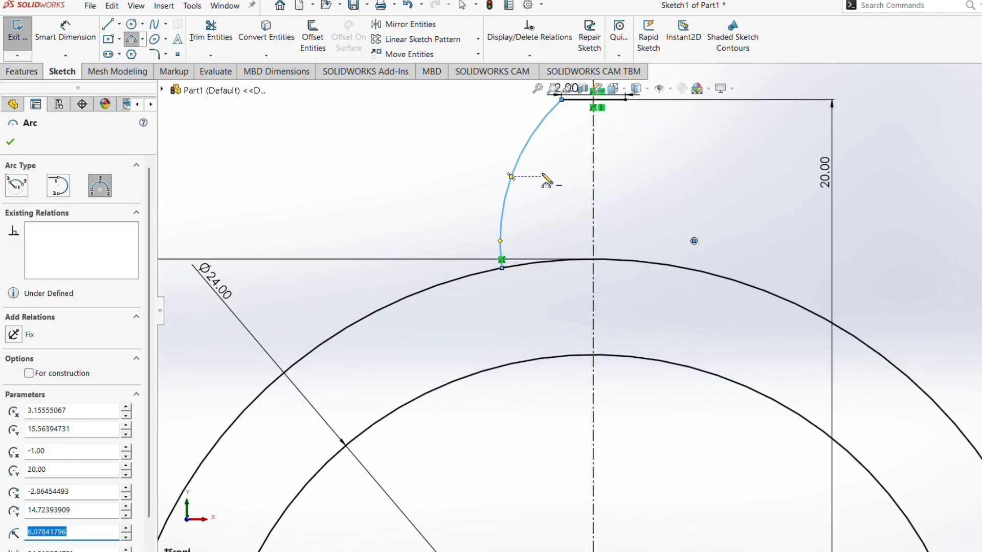
Mirror the tooth's side arc about the vertical centerline, keeping the original arc.
{"action": "key", "text": "Escape"}
{"action": "scroll", "coordinate": [630, 302], "scroll_direction": "up", "scroll_amount": 2}
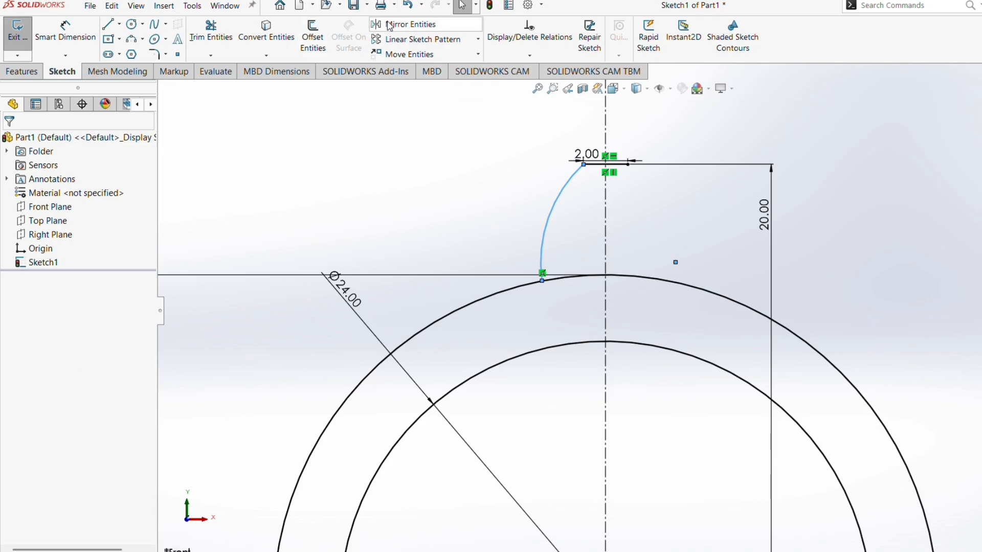
{"action": "left_click", "coordinate": [390, 25]}
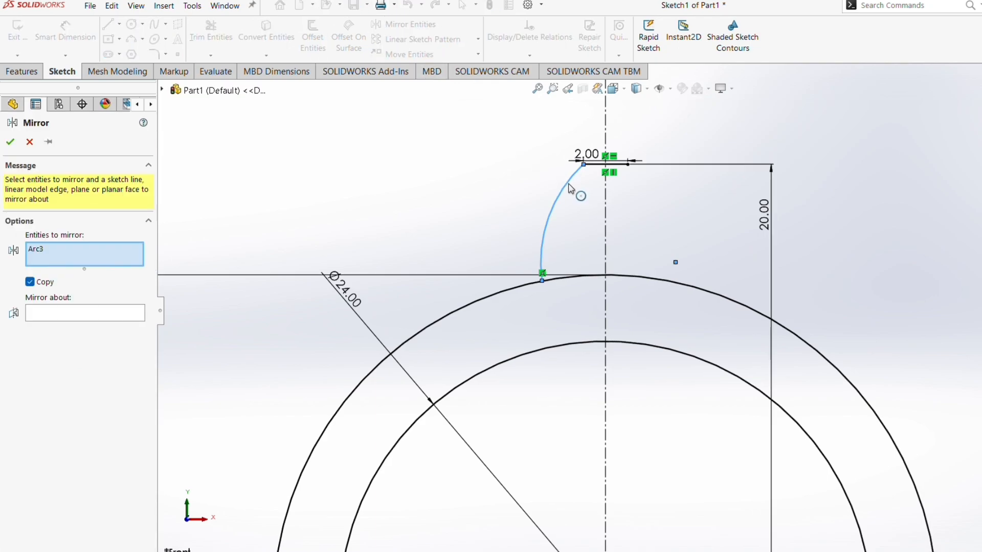
{"action": "left_click", "coordinate": [108, 317]}
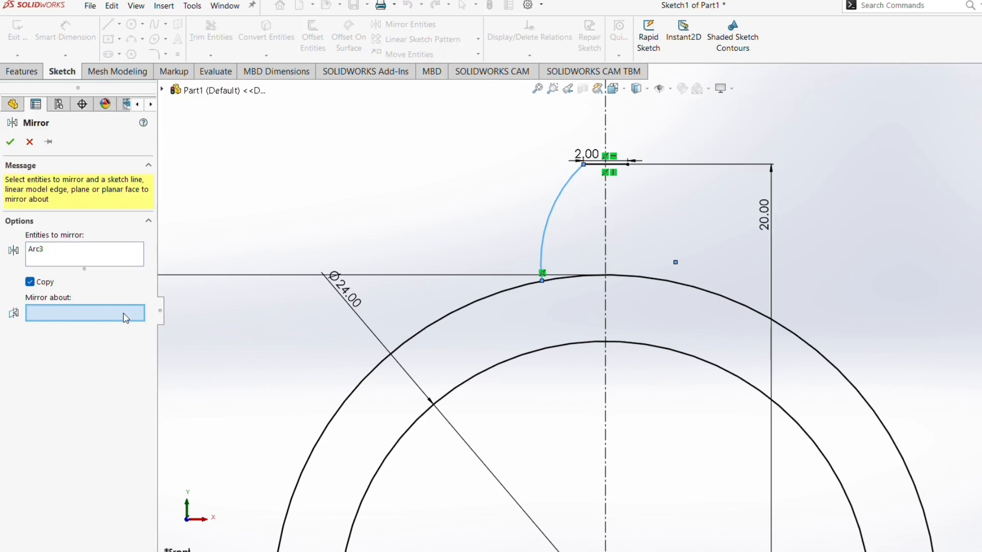
{"action": "left_click", "coordinate": [606, 217]}
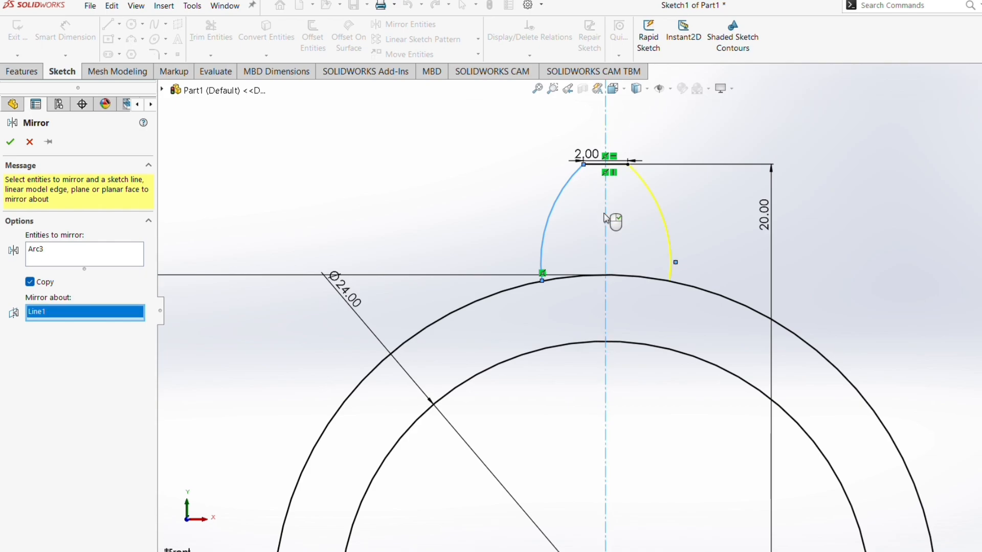
{"action": "left_click", "coordinate": [9, 145]}
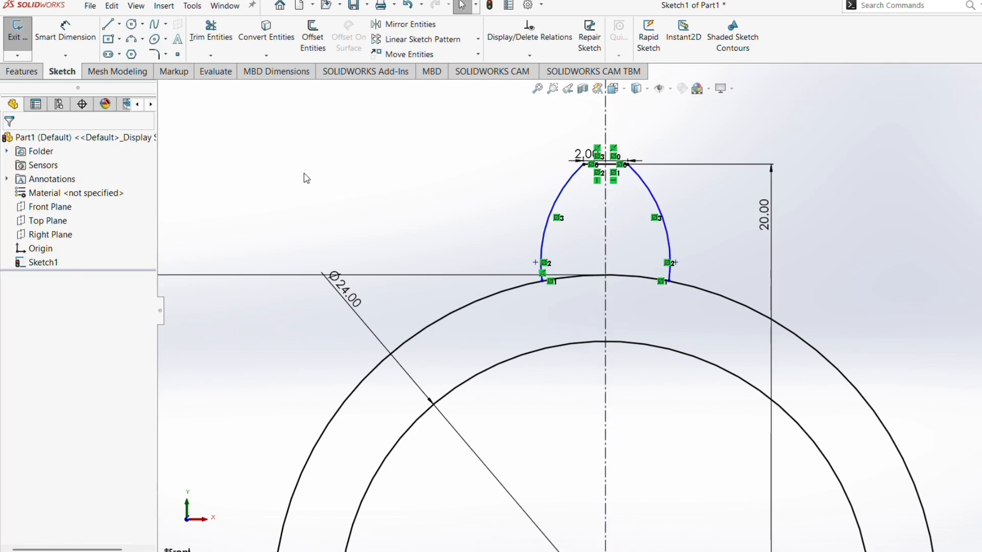
Dimension the tooth's base width between the lower endpoints of the two side arcs as 5.35 mm.
{"action": "left_click", "coordinate": [65, 31]}
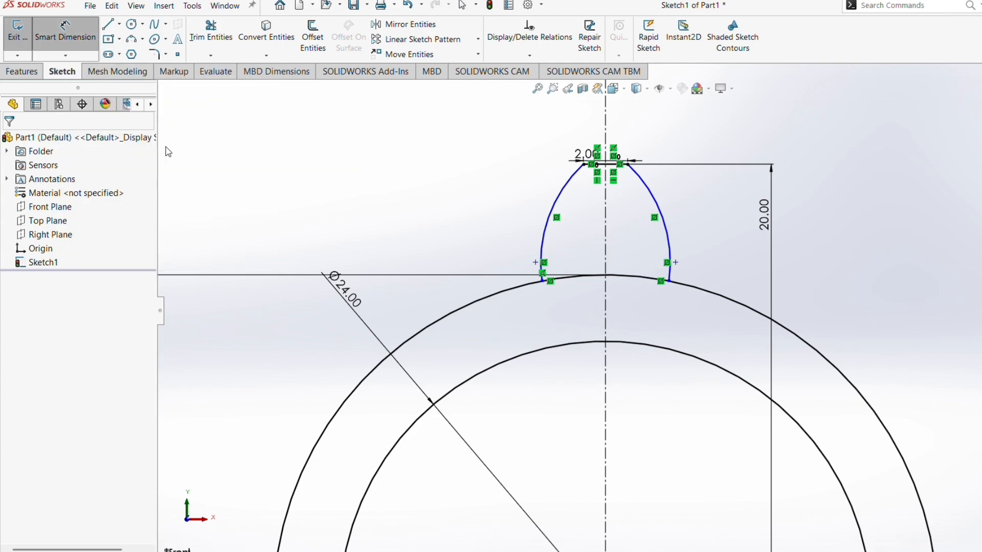
{"action": "left_click", "coordinate": [541, 281]}
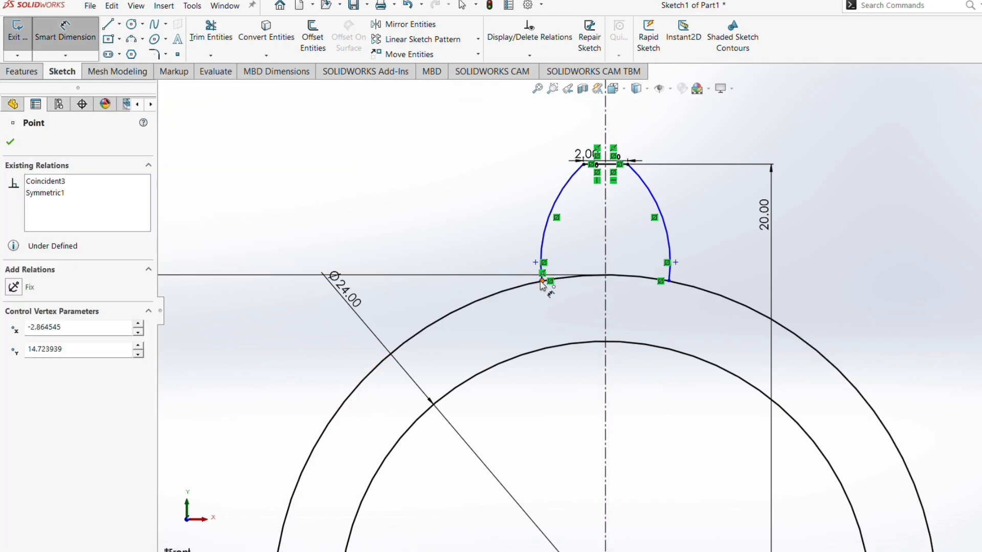
{"action": "left_click", "coordinate": [668, 281]}
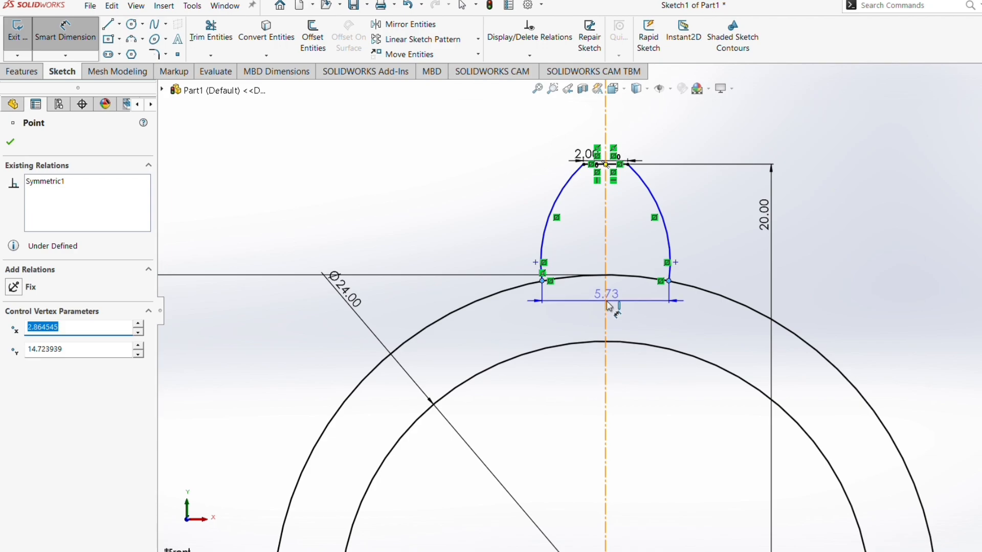
{"action": "left_click", "coordinate": [606, 301]}
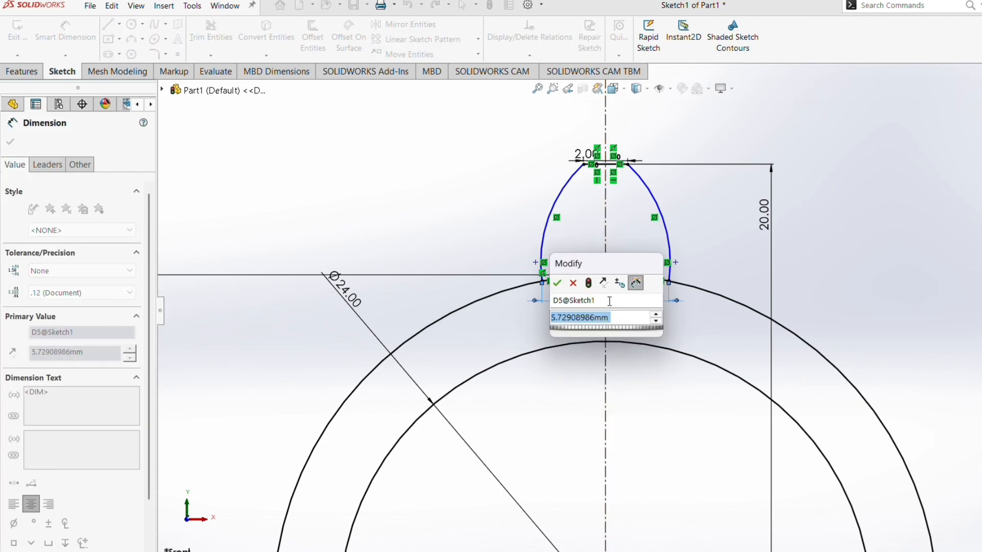
{"action": "type", "text": "5.3"}
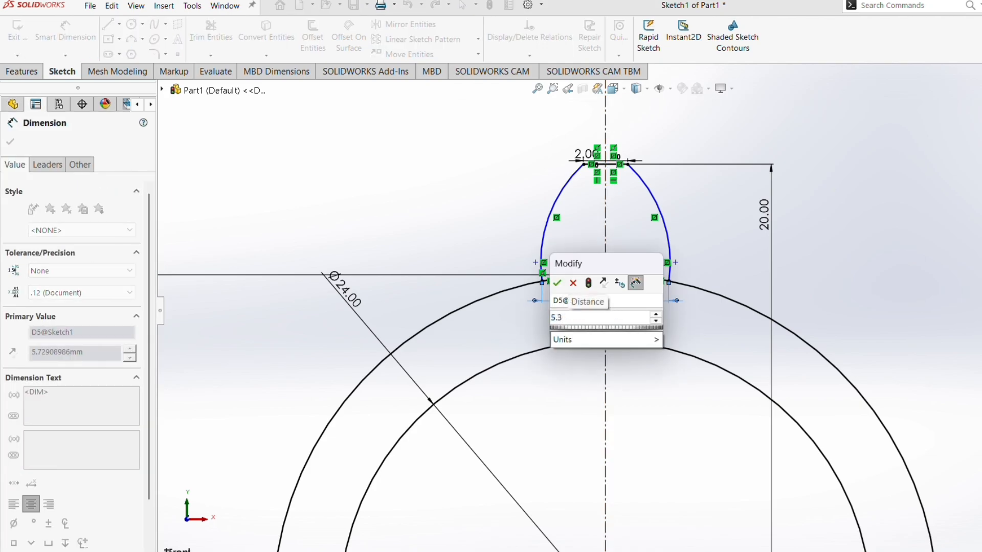
{"action": "type", "text": "5"}
{"action": "key", "text": "Return"}
{"action": "scroll", "coordinate": [619, 307], "scroll_direction": "up", "scroll_amount": 3}
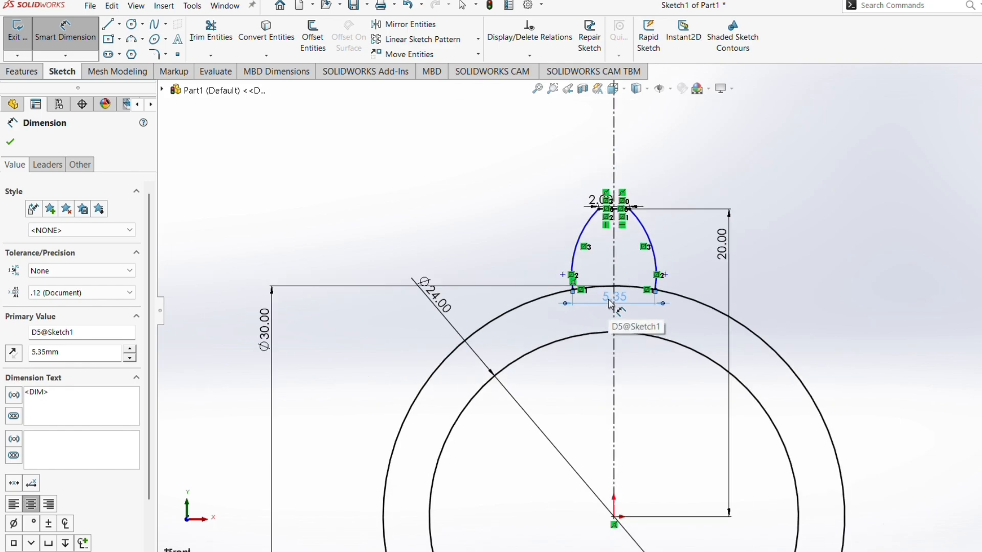
{"action": "key", "text": "Escape"}
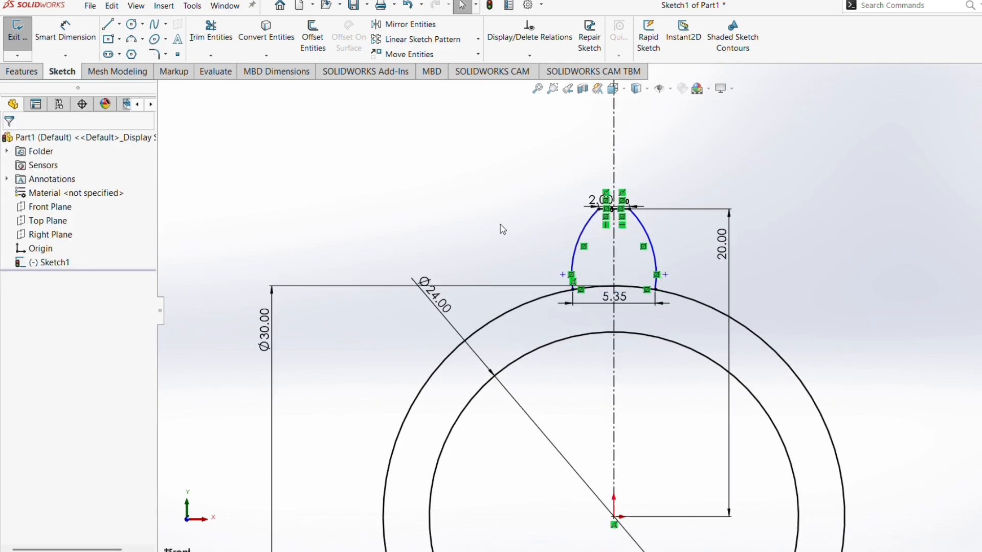
Circular-pattern the tooth's two side arcs and tip line around the origin as 12 equally spaced instances over 360 degrees.
{"action": "scroll", "coordinate": [632, 310], "scroll_direction": "up", "scroll_amount": 3}
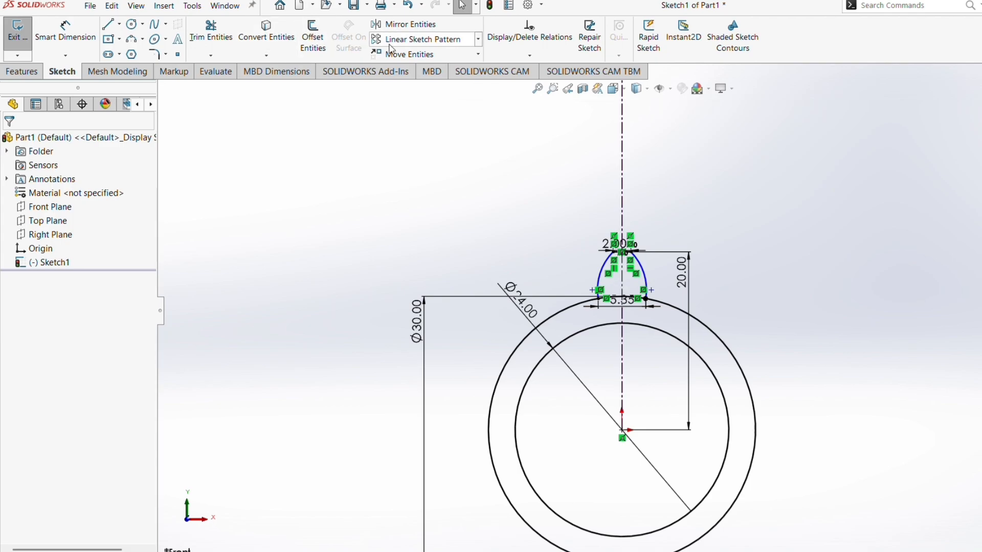
{"action": "left_click", "coordinate": [465, 45]}
{"action": "left_click", "coordinate": [479, 45]}
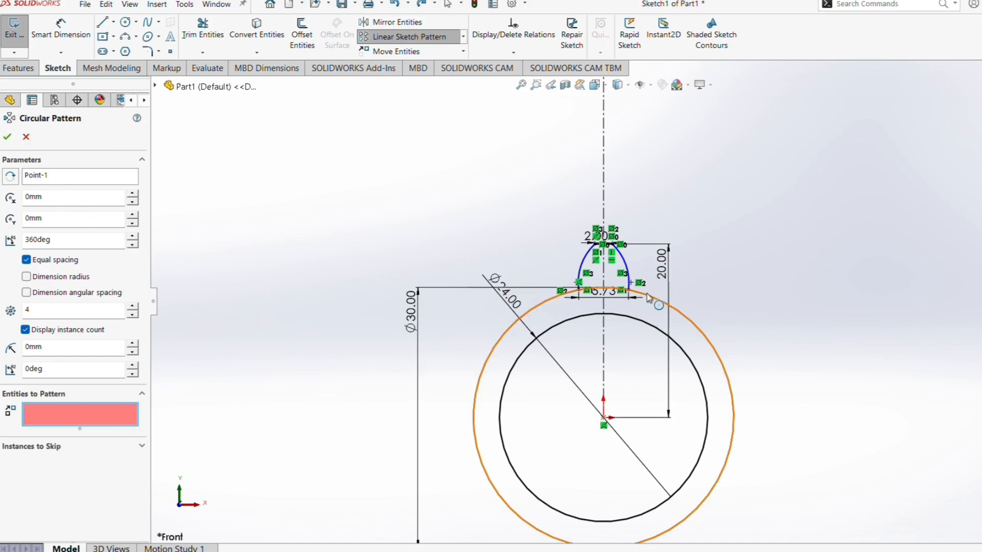
{"action": "left_click", "coordinate": [585, 258]}
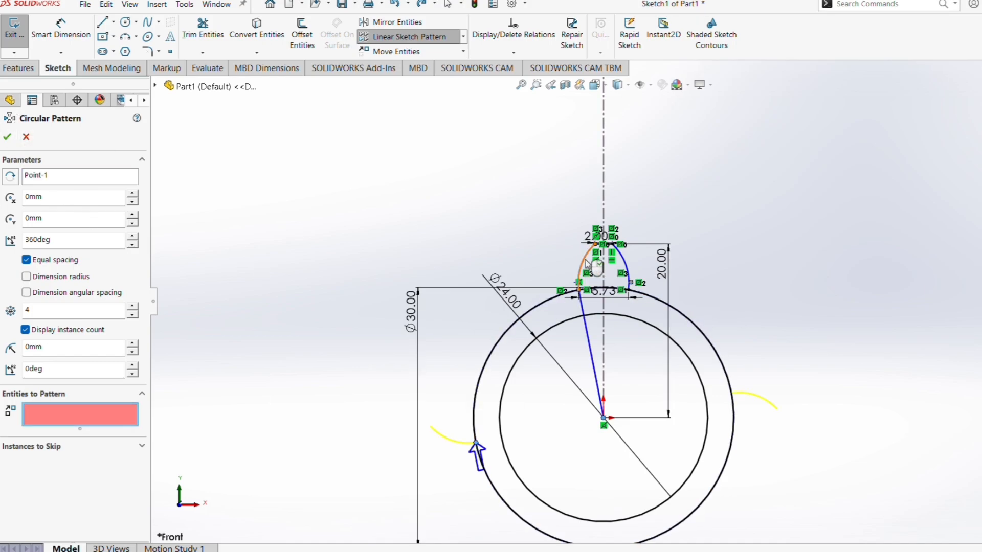
{"action": "left_click", "coordinate": [617, 259]}
{"action": "scroll", "coordinate": [616, 260], "scroll_direction": "down", "scroll_amount": 5}
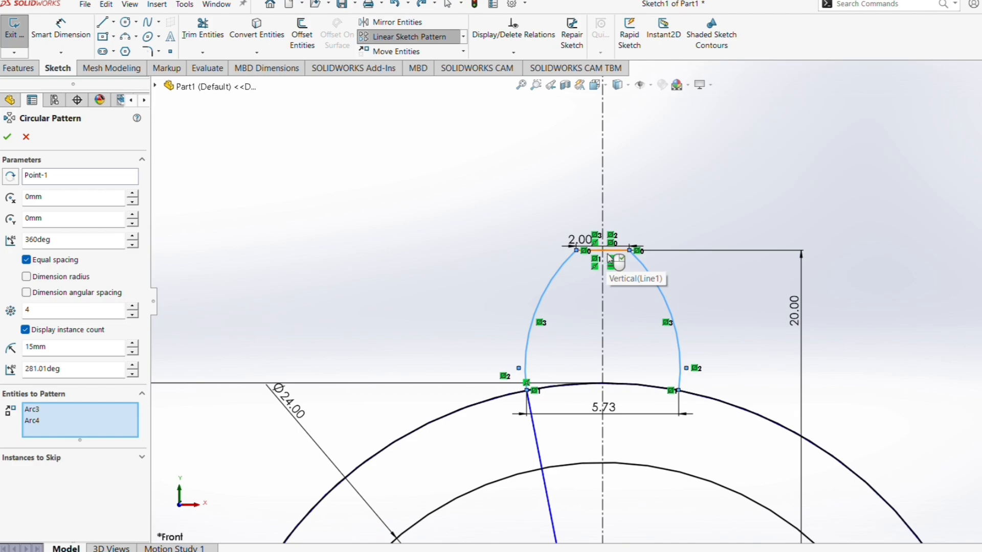
{"action": "left_click", "coordinate": [609, 251]}
{"action": "scroll", "coordinate": [611, 258], "scroll_direction": "up", "scroll_amount": 3}
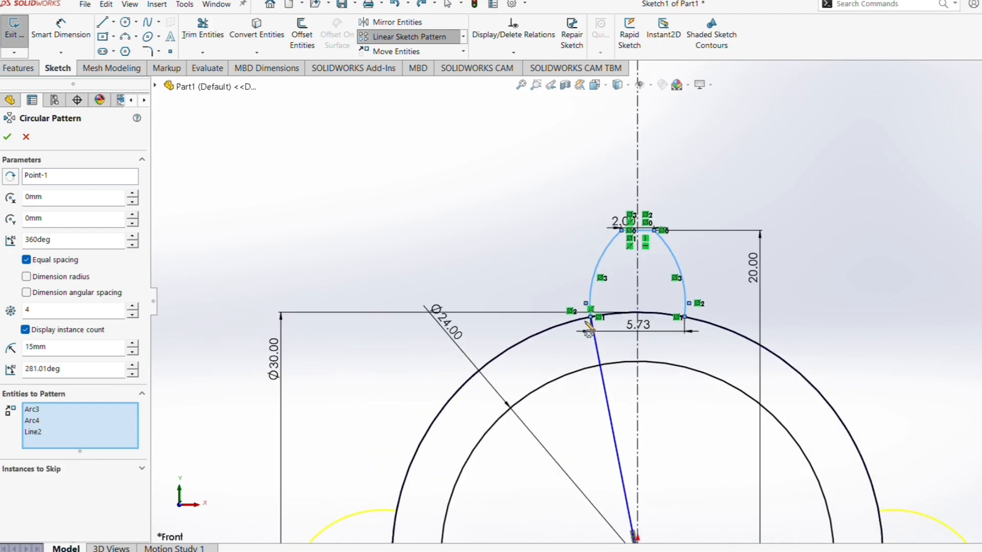
{"action": "scroll", "coordinate": [547, 302], "scroll_direction": "up", "scroll_amount": 2}
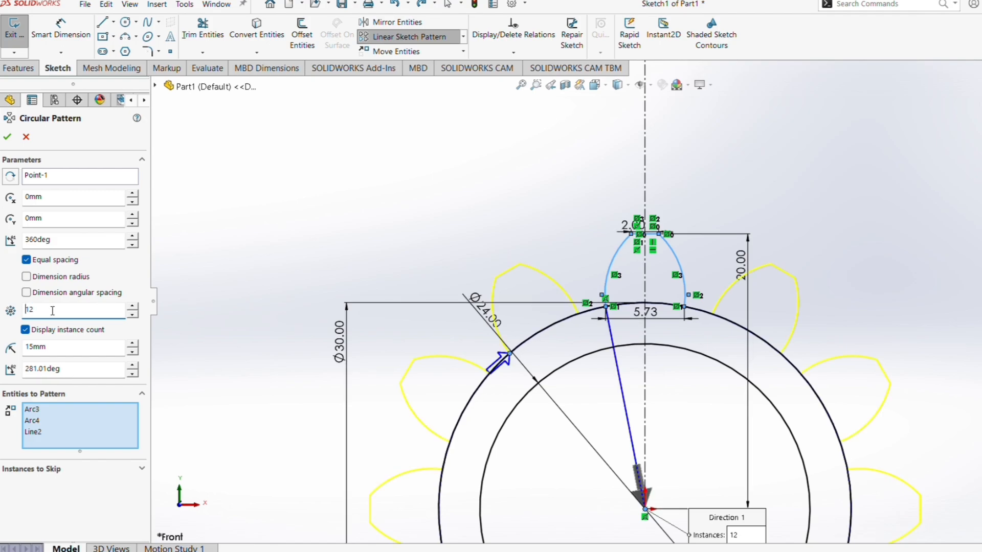
{"action": "scroll", "coordinate": [756, 401], "scroll_direction": "up", "scroll_amount": 3}
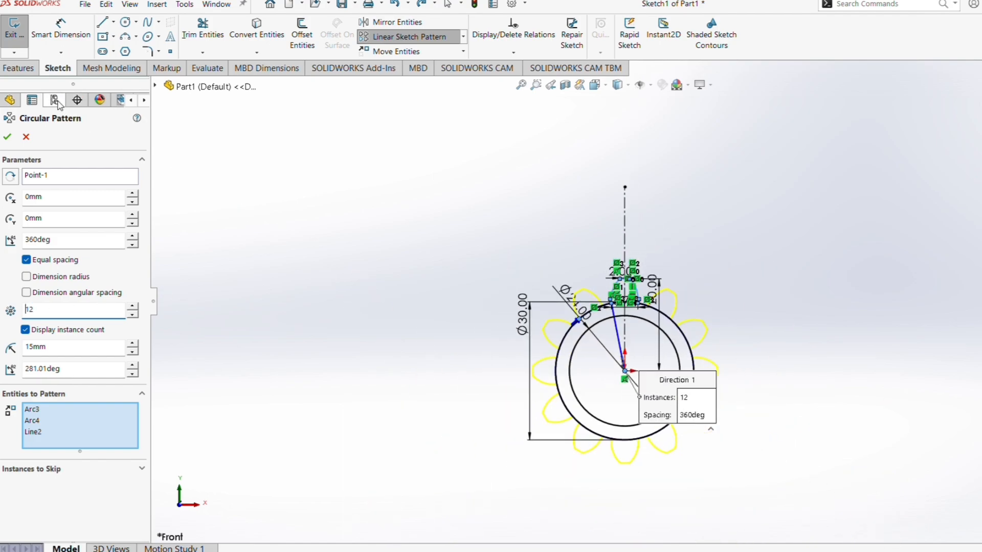
{"action": "left_click", "coordinate": [11, 137]}
{"action": "scroll", "coordinate": [608, 322], "scroll_direction": "down", "scroll_amount": 3}
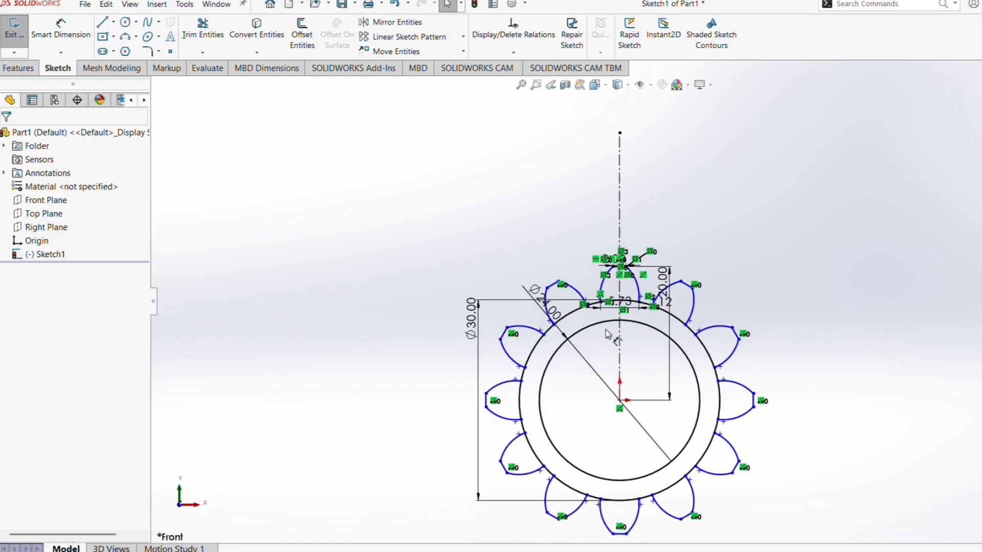
Trim away the segments of the 30 mm circle that lie across the bases of the 12 teeth.
{"action": "scroll", "coordinate": [576, 427], "scroll_direction": "up", "scroll_amount": 2}
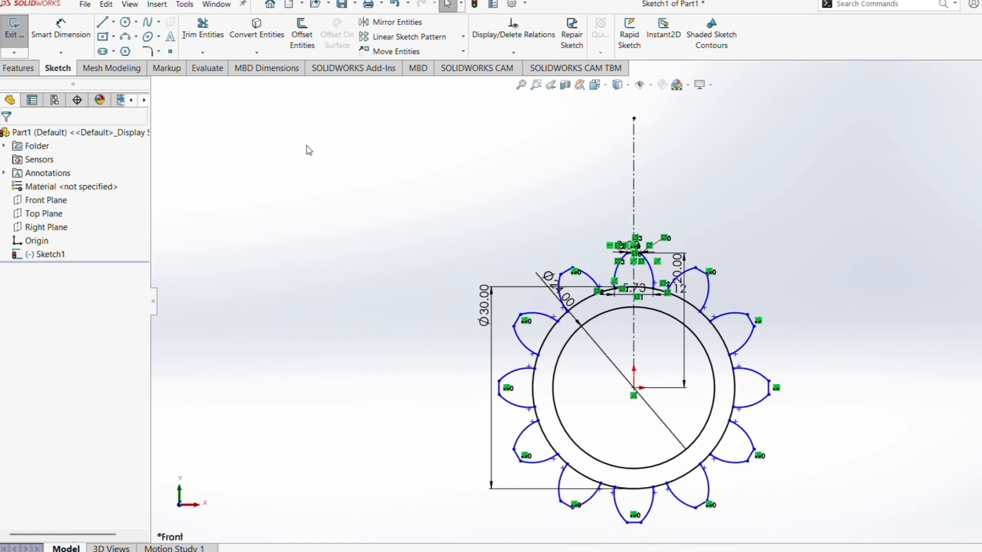
{"action": "left_click", "coordinate": [203, 31]}
{"action": "scroll", "coordinate": [649, 301], "scroll_direction": "down", "scroll_amount": 3}
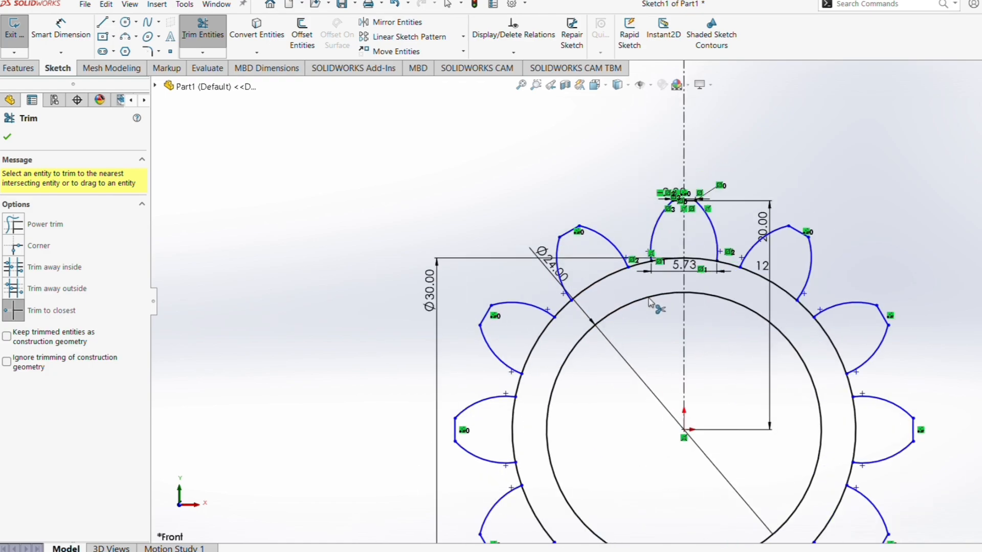
{"action": "scroll", "coordinate": [649, 300], "scroll_direction": "down", "scroll_amount": 3}
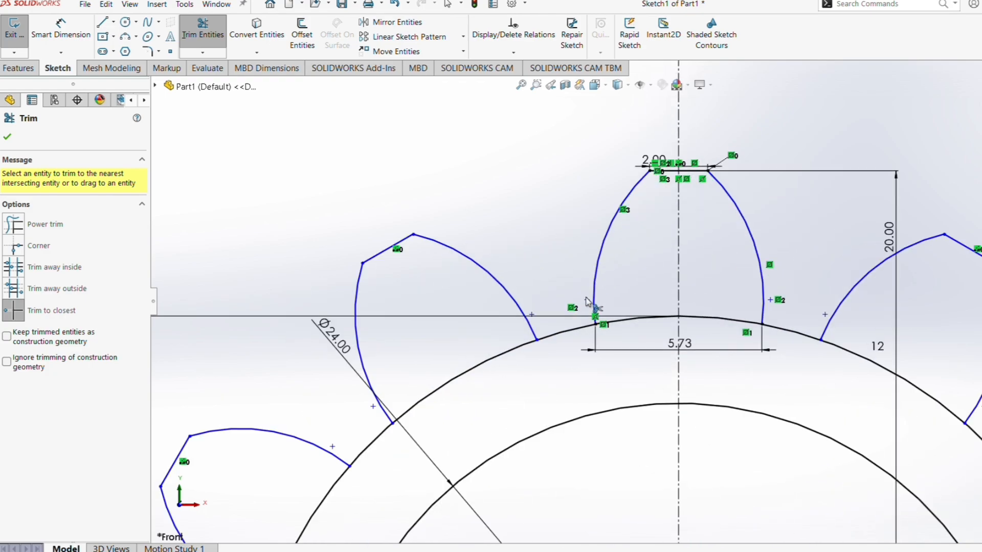
{"action": "left_click", "coordinate": [657, 320]}
{"action": "scroll", "coordinate": [769, 468], "scroll_direction": "down", "scroll_amount": 1}
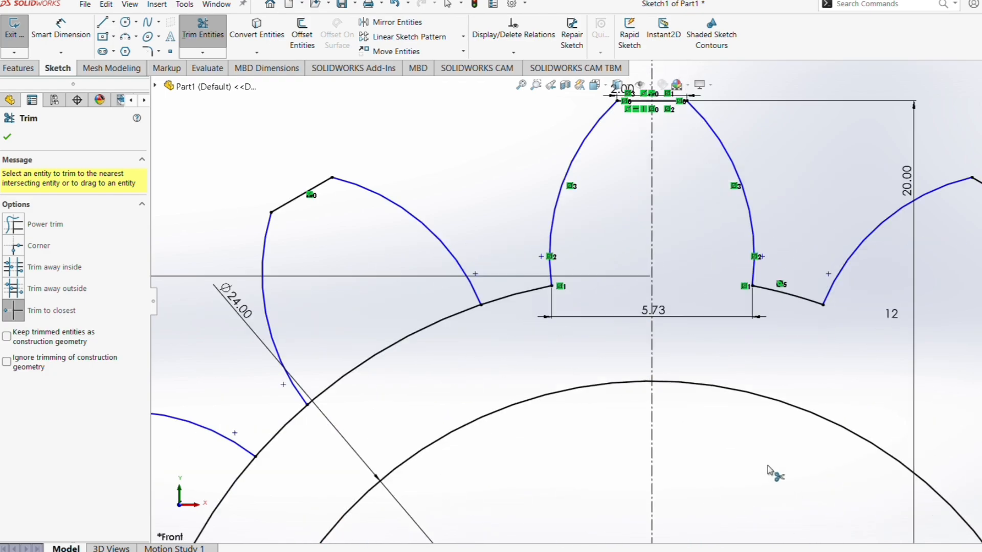
{"action": "scroll", "coordinate": [605, 290], "scroll_direction": "up", "scroll_amount": 5}
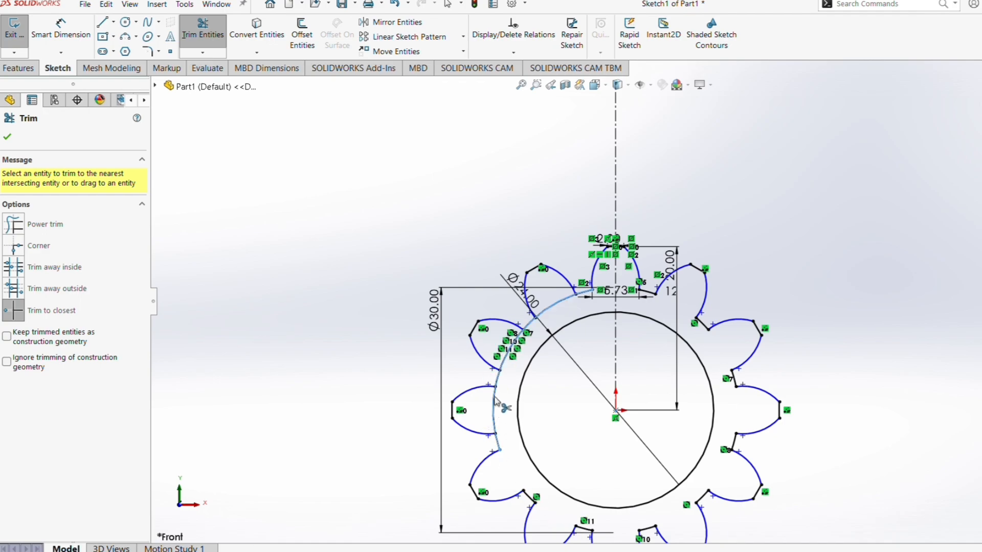
{"action": "scroll", "coordinate": [593, 297], "scroll_direction": "down", "scroll_amount": 3}
{"action": "scroll", "coordinate": [519, 331], "scroll_direction": "down", "scroll_amount": 2}
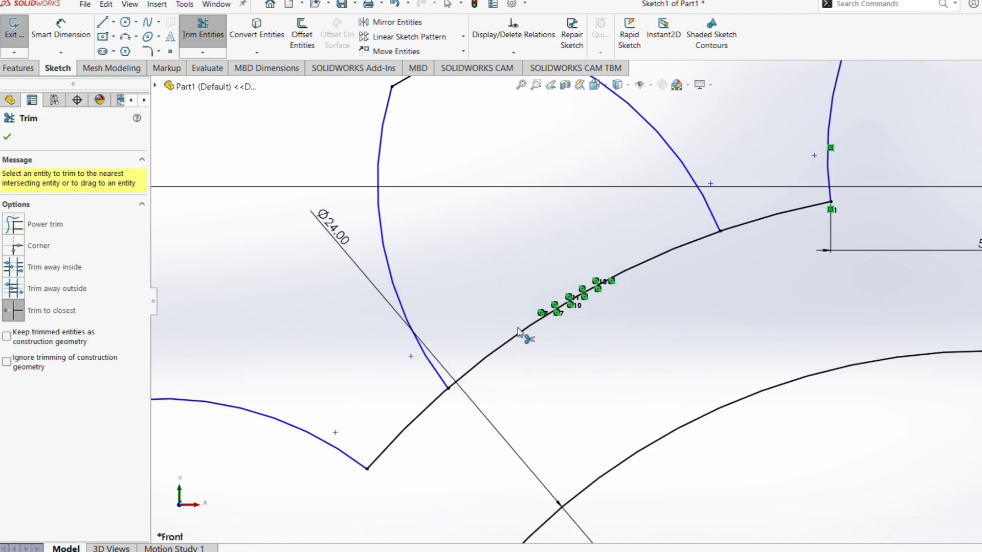
{"action": "left_click", "coordinate": [519, 332]}
{"action": "scroll", "coordinate": [519, 331], "scroll_direction": "up", "scroll_amount": 5}
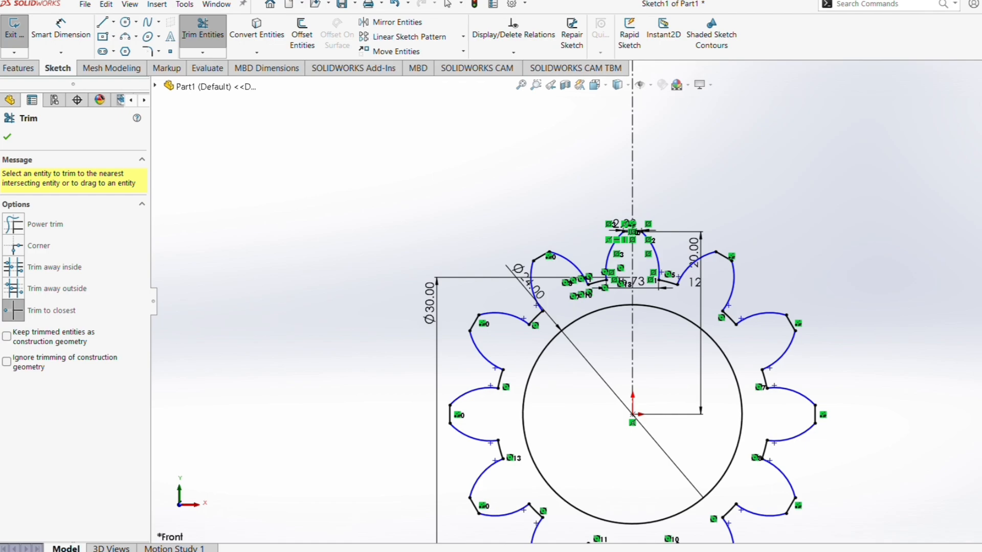
{"action": "key", "text": "Escape"}
Dimension the radius of the original tooth's side arc as 10 mm.
{"action": "scroll", "coordinate": [614, 300], "scroll_direction": "up", "scroll_amount": 2}
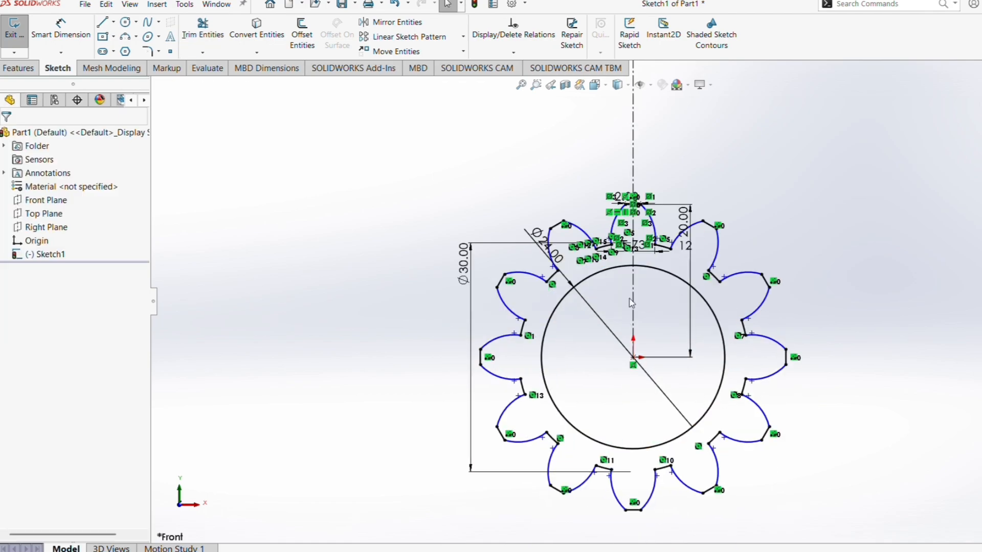
{"action": "scroll", "coordinate": [588, 276], "scroll_direction": "down", "scroll_amount": 2}
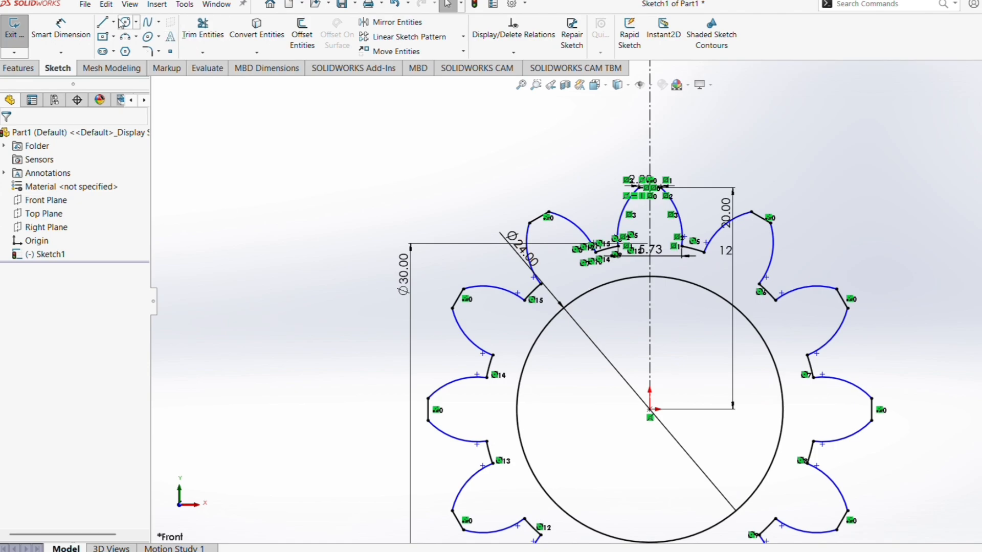
{"action": "left_click", "coordinate": [18, 68]}
{"action": "left_click", "coordinate": [59, 68]}
{"action": "left_click", "coordinate": [60, 30]}
{"action": "scroll", "coordinate": [566, 235], "scroll_direction": "down", "scroll_amount": 3}
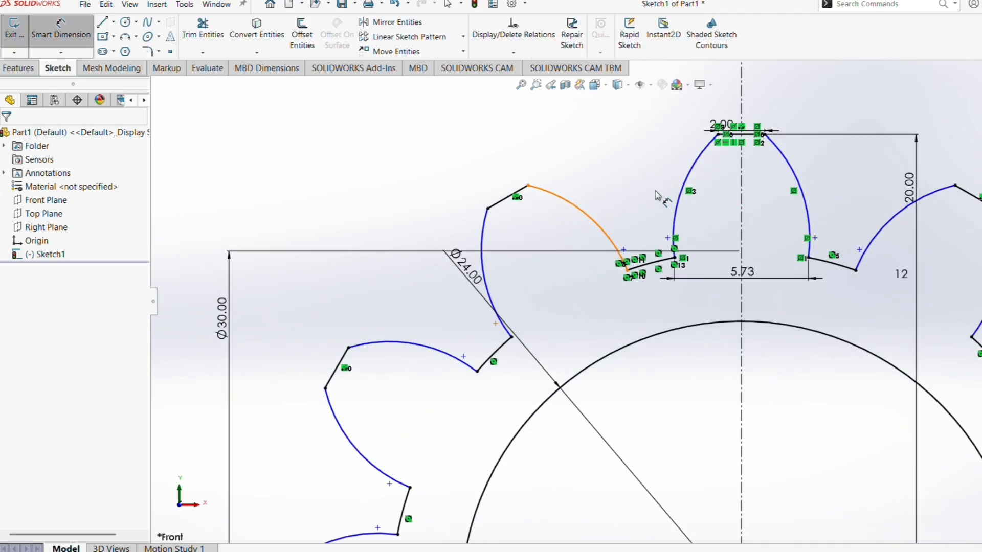
{"action": "left_click", "coordinate": [679, 200]}
{"action": "left_click", "coordinate": [656, 177]}
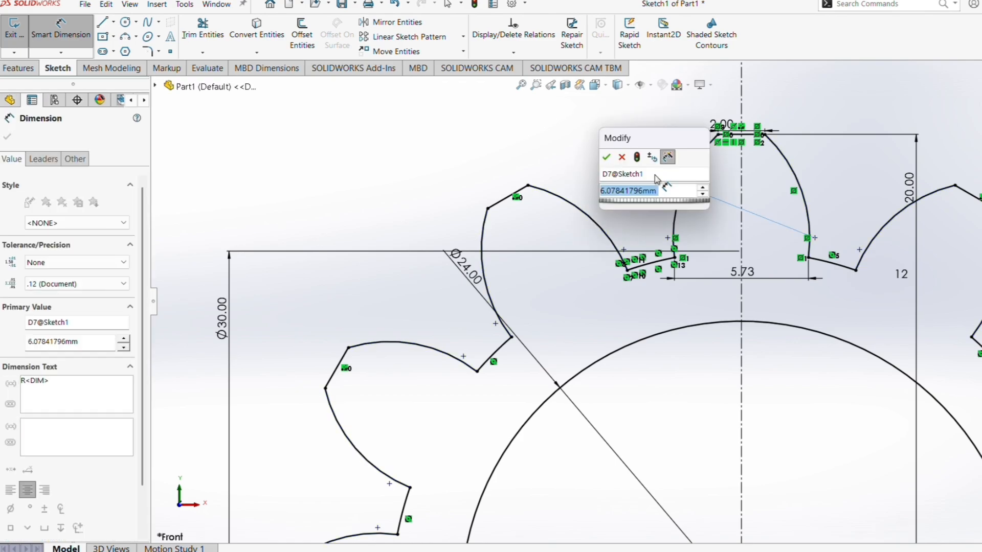
{"action": "type", "text": "10"}
{"action": "key", "text": "Return"}
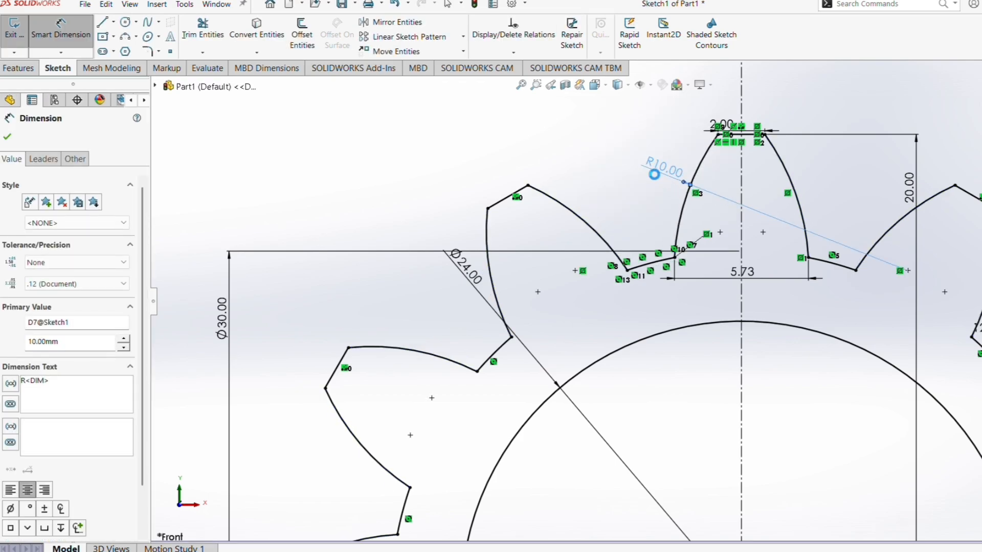
{"action": "scroll", "coordinate": [665, 194], "scroll_direction": "up", "scroll_amount": 5}
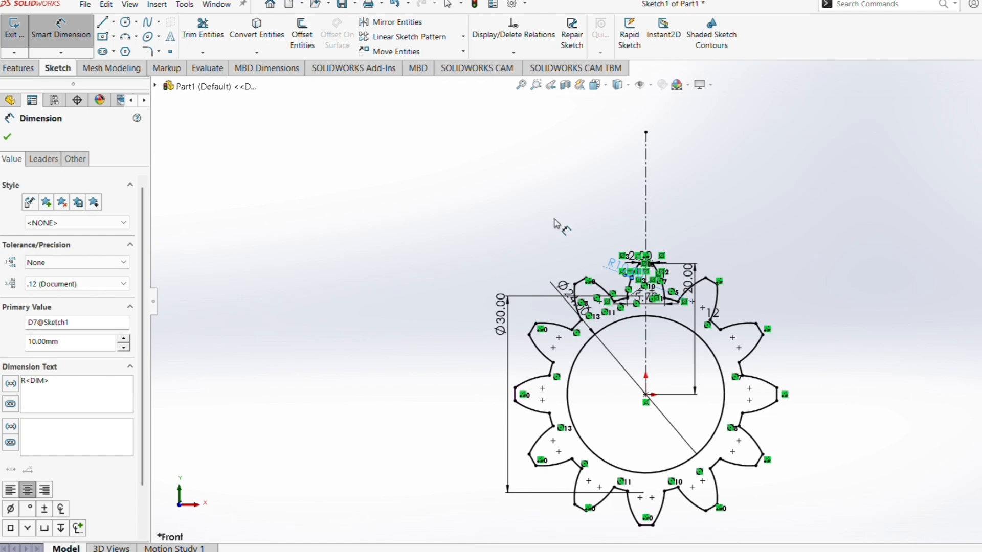
{"action": "key", "text": "Escape"}
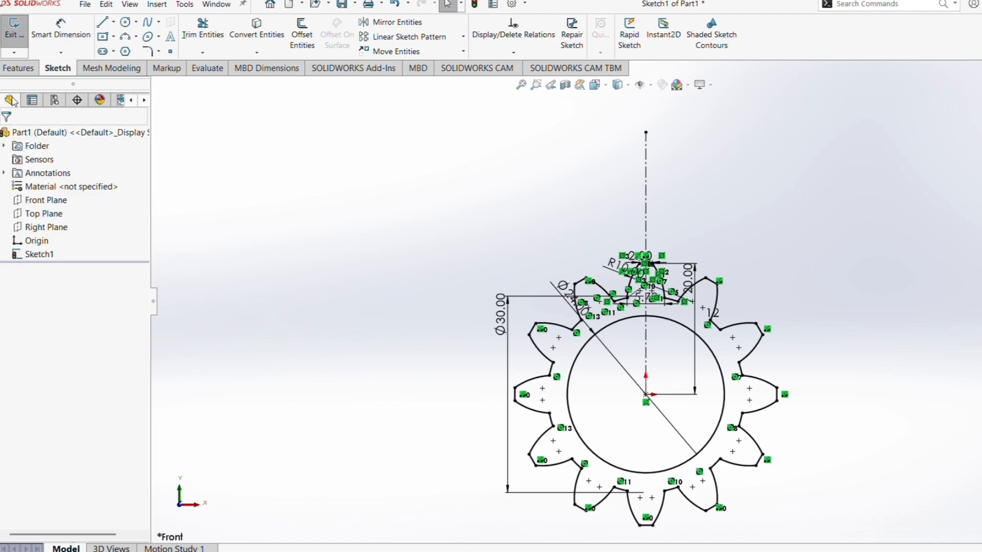
Extrude the gear sketch 8 mm deep with a Mid Plane end condition, symmetric about the sketch plane.
{"action": "left_click", "coordinate": [18, 71]}
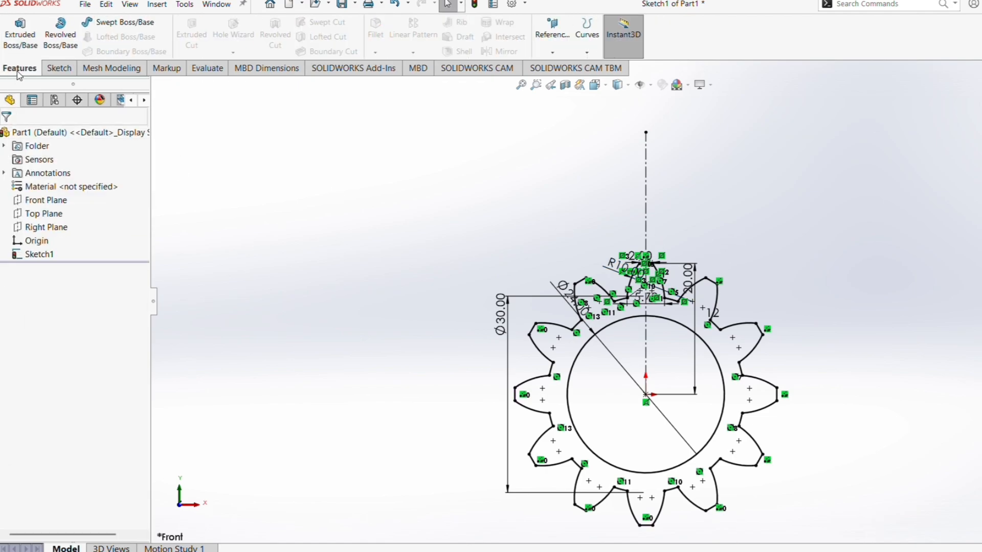
{"action": "left_click", "coordinate": [21, 34]}
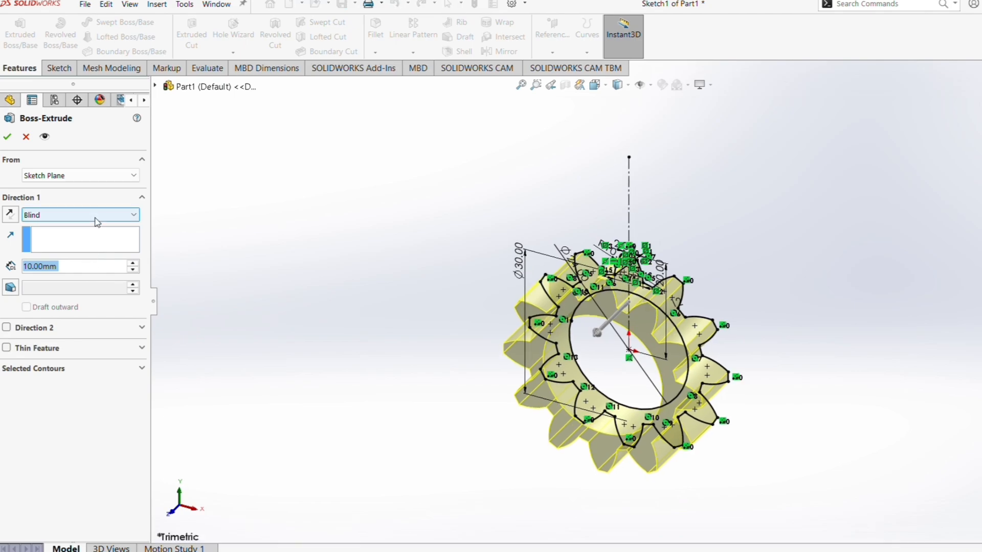
{"action": "left_click", "coordinate": [97, 221]}
{"action": "left_click", "coordinate": [74, 271]}
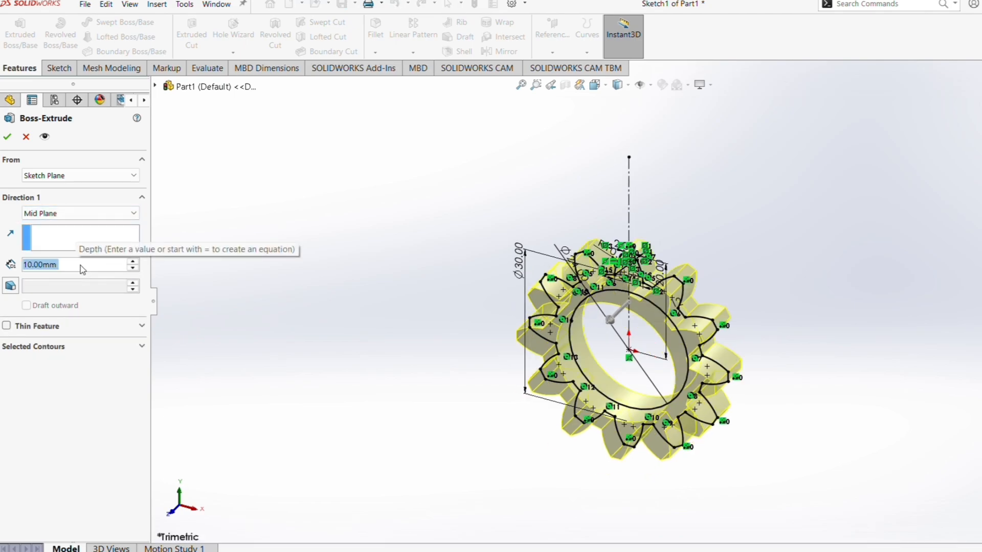
{"action": "type", "text": "8"}
{"action": "key", "text": "Return"}
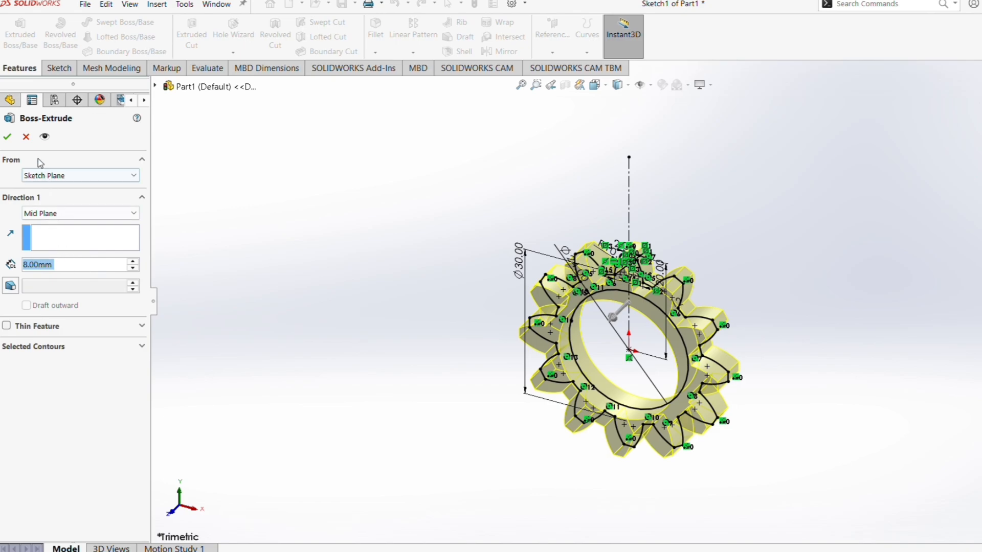
{"action": "left_click", "coordinate": [7, 137]}
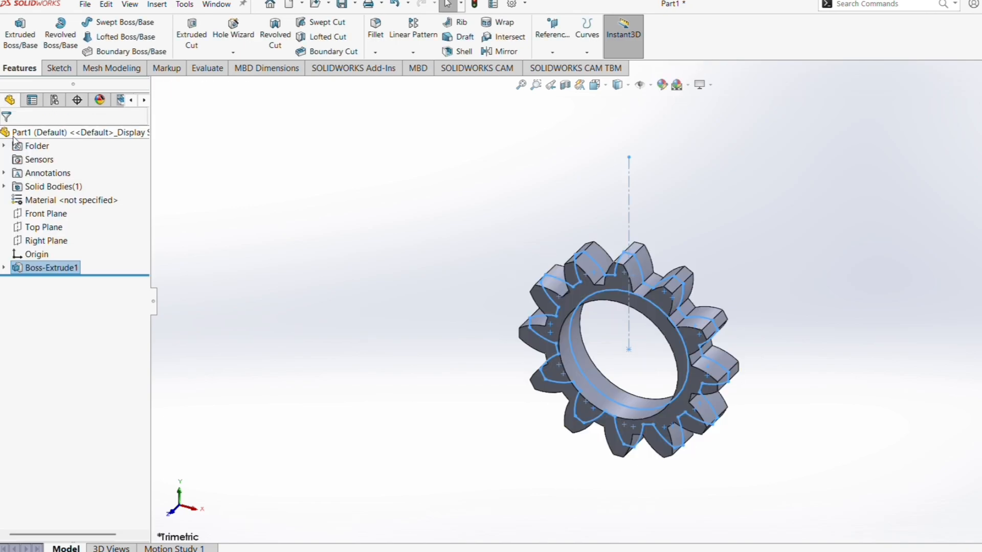
{"action": "middle_click_drag", "start_coordinate": [527, 438], "coordinate": [516, 197]}
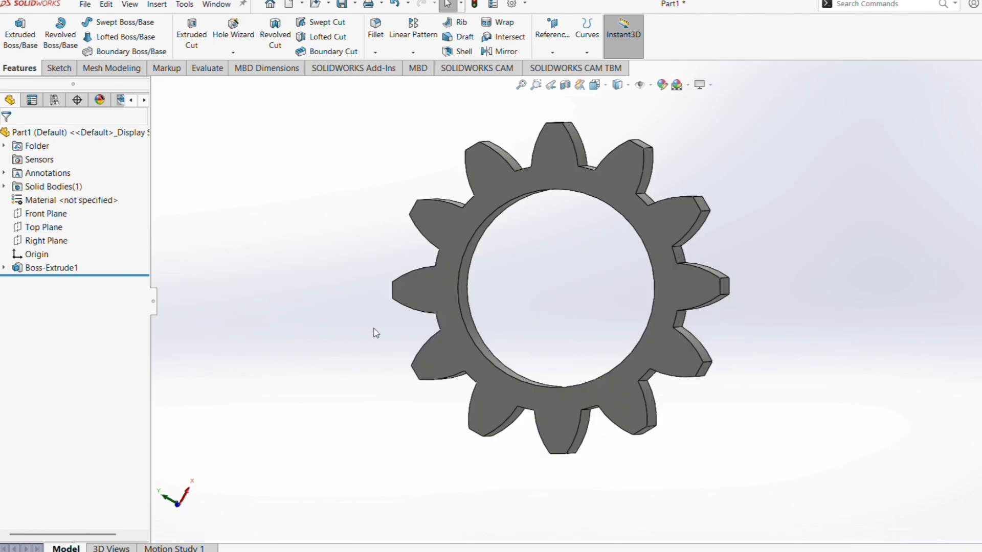
{"action": "middle_click_drag", "start_coordinate": [373, 333], "coordinate": [789, 447]}
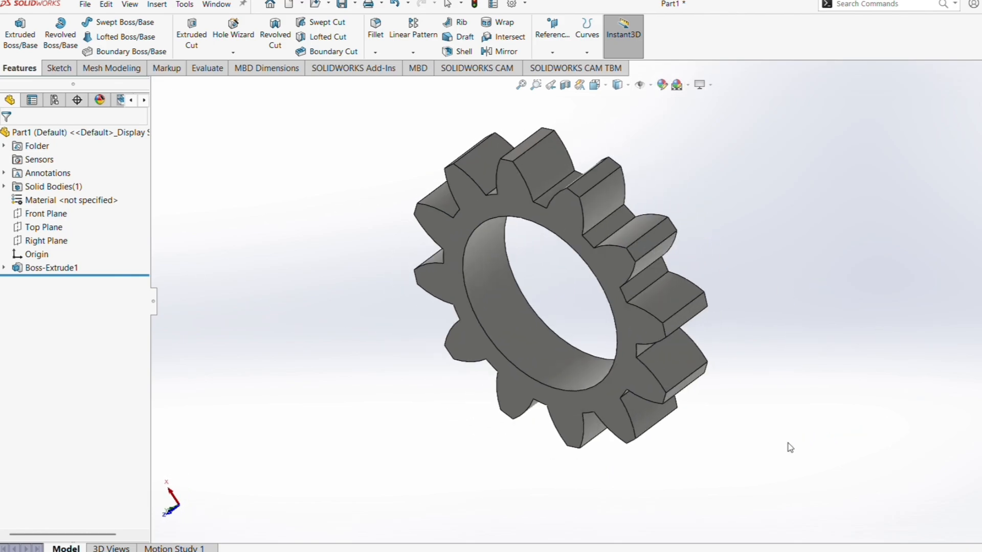